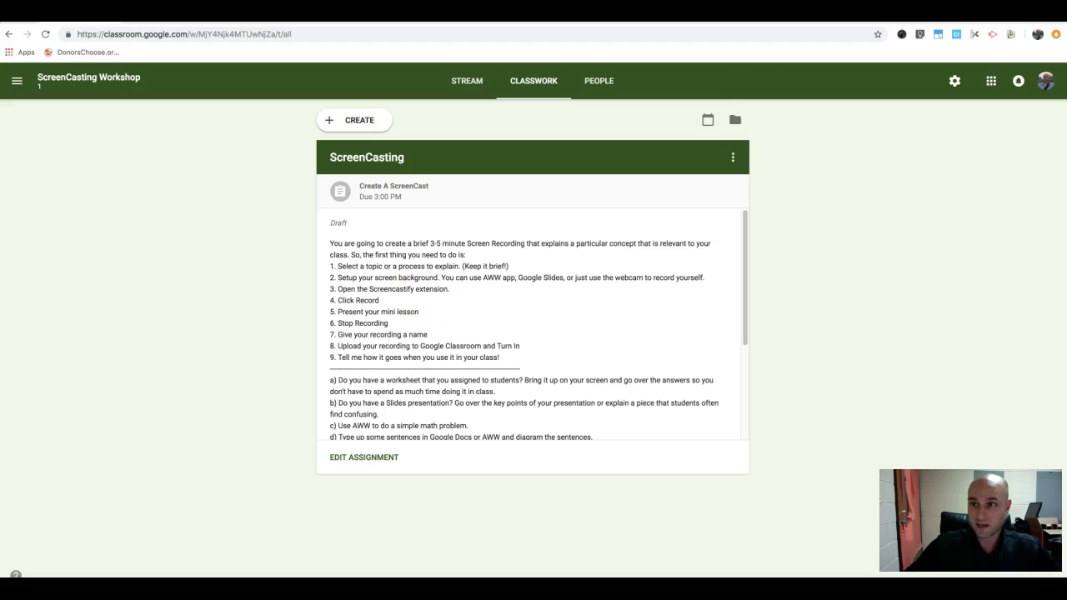
Search for chrome webstore in a new browser tab to reach the Chrome Web Store.
{"action": "key", "text": "ctrl+t"}
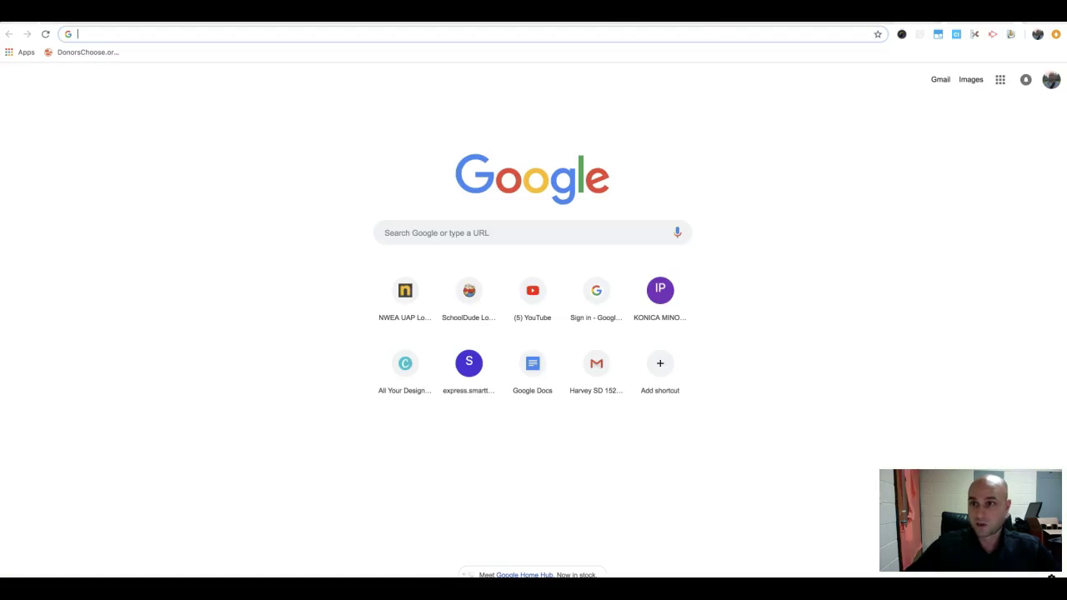
{"action": "left_click", "coordinate": [530, 234]}
{"action": "type", "text": "chr"}
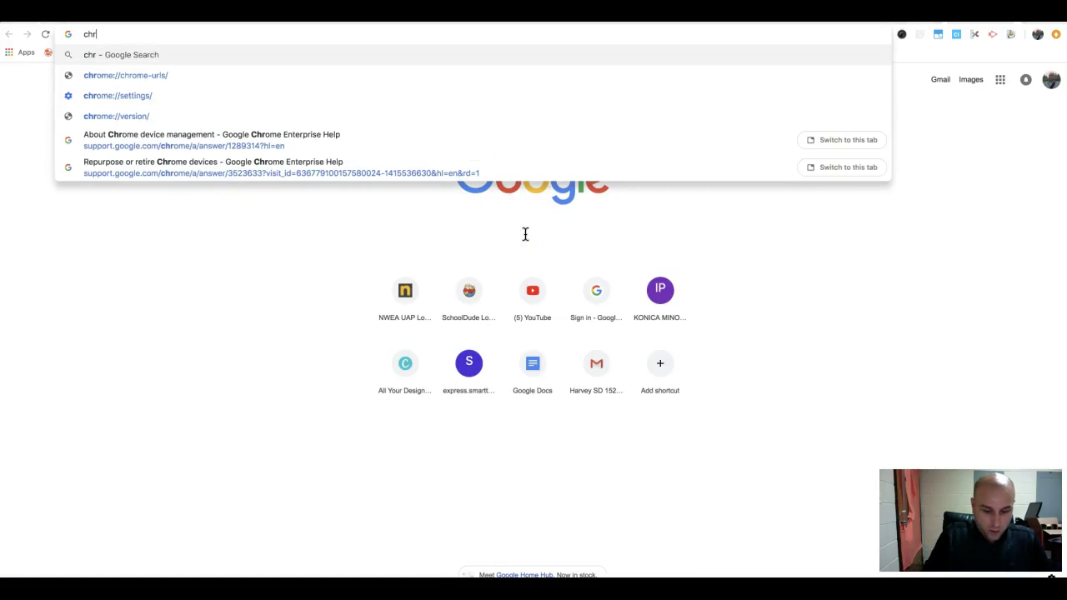
{"action": "type", "text": "ome webstore"}
{"action": "key", "text": "Return"}
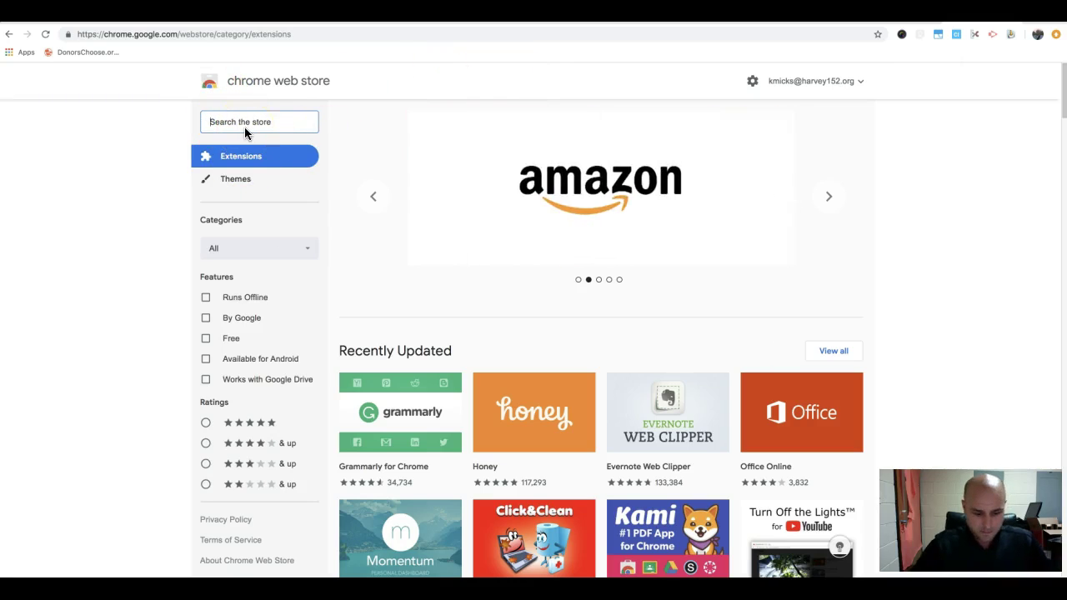
Search the Chrome Web Store for screencastify and locate the Screencastify - Screen Video Recorder extension.
{"action": "type", "text": "scre"}
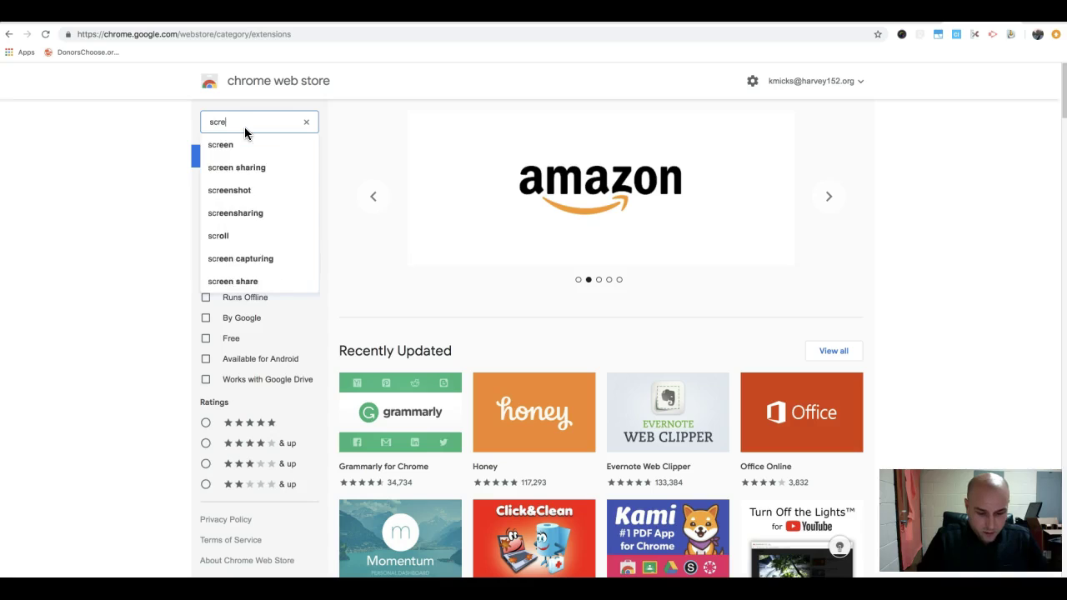
{"action": "type", "text": "encastify"}
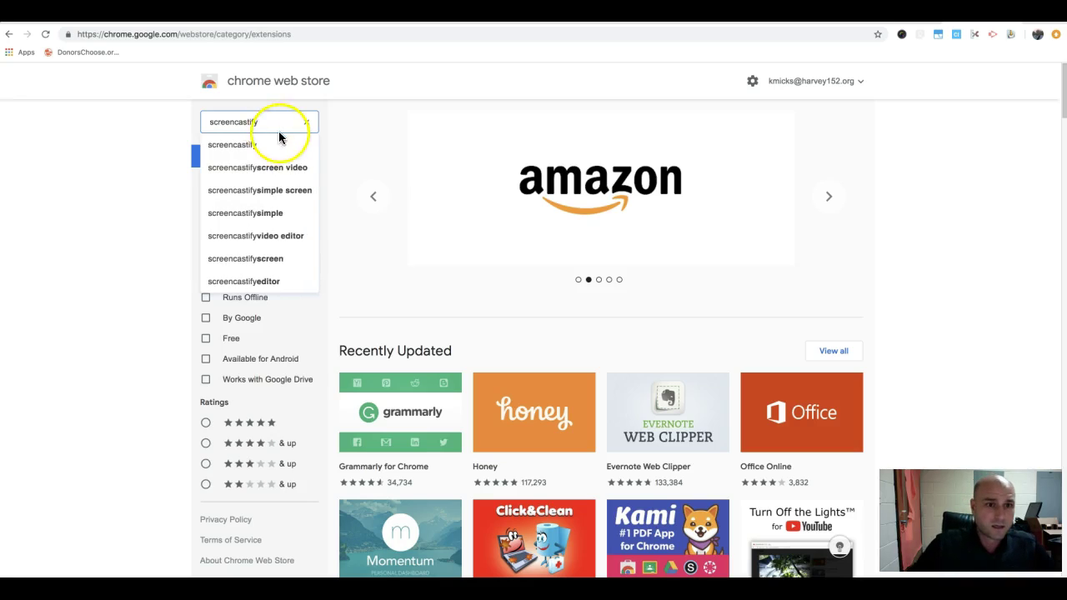
{"action": "left_click", "coordinate": [245, 146]}
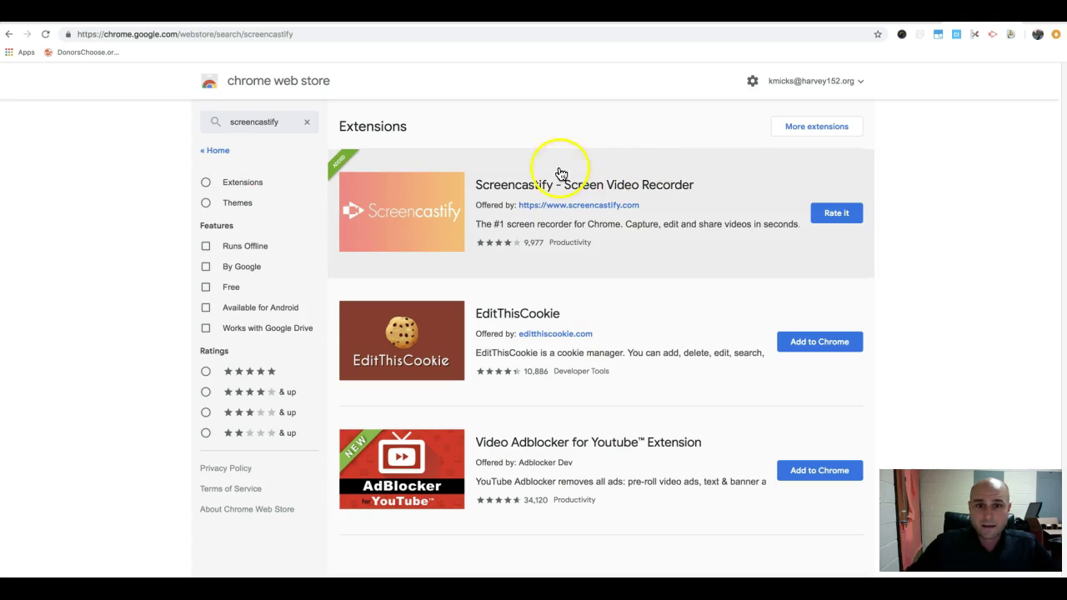
{"action": "left_click", "coordinate": [837, 213]}
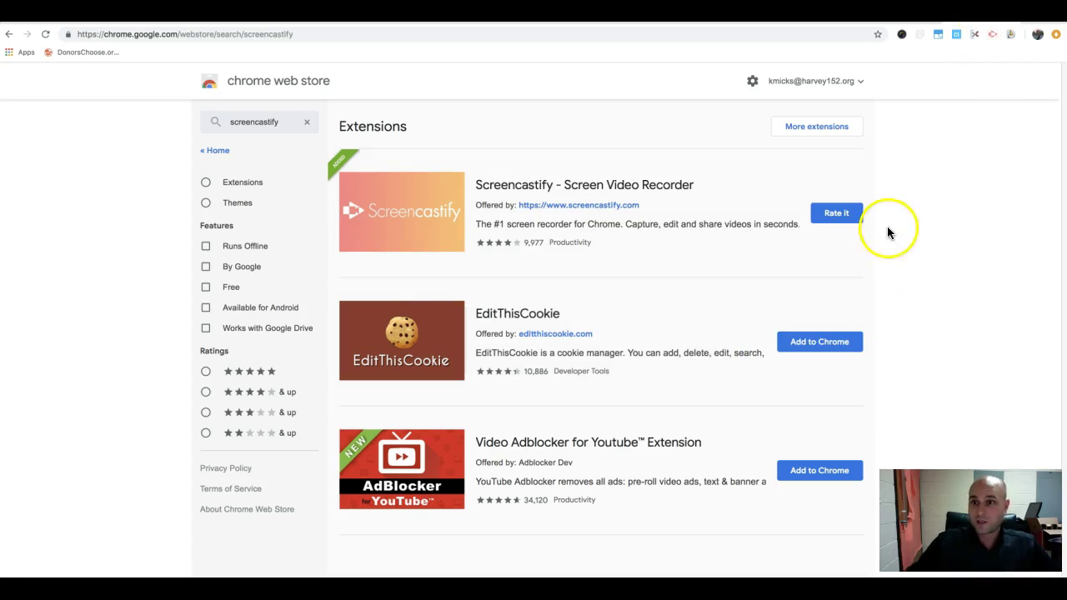
Set up microphone access in the Screencastify extension and allow it to use the microphone and camera.
{"action": "left_click", "coordinate": [992, 34]}
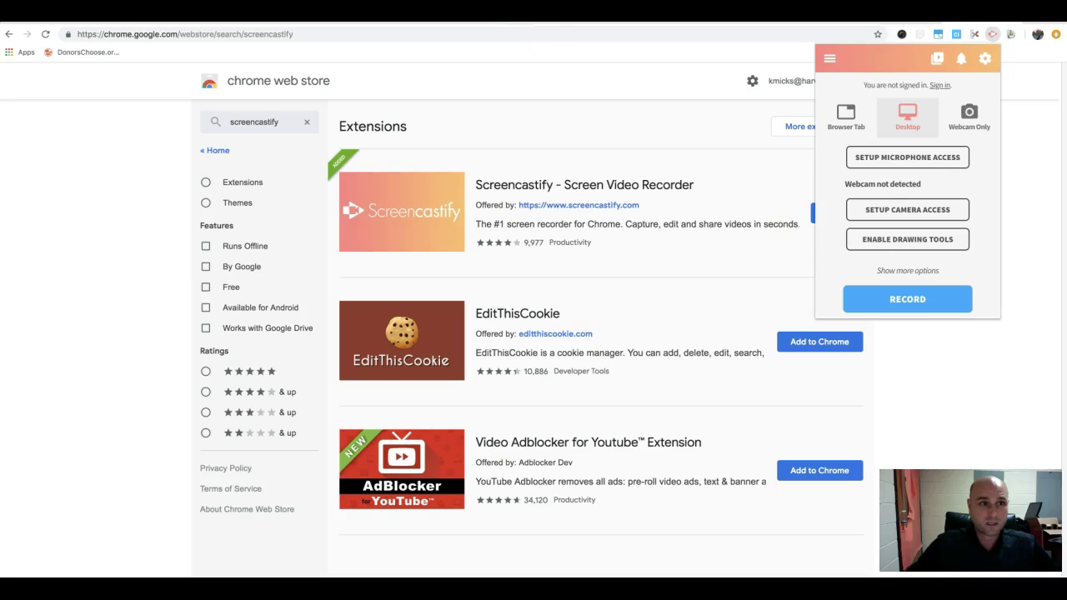
{"action": "left_click", "coordinate": [894, 159]}
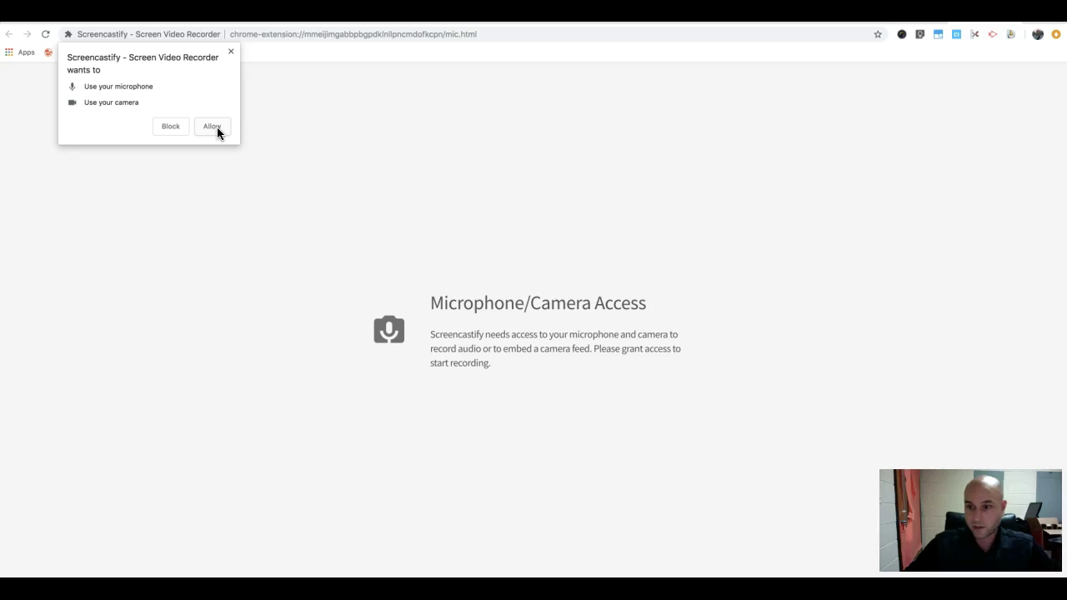
{"action": "left_click", "coordinate": [216, 128]}
Start a Screencastify desktop recording from the ScreenCasting Workshop classwork page, sharing the entire screen.
{"action": "left_click", "coordinate": [992, 35]}
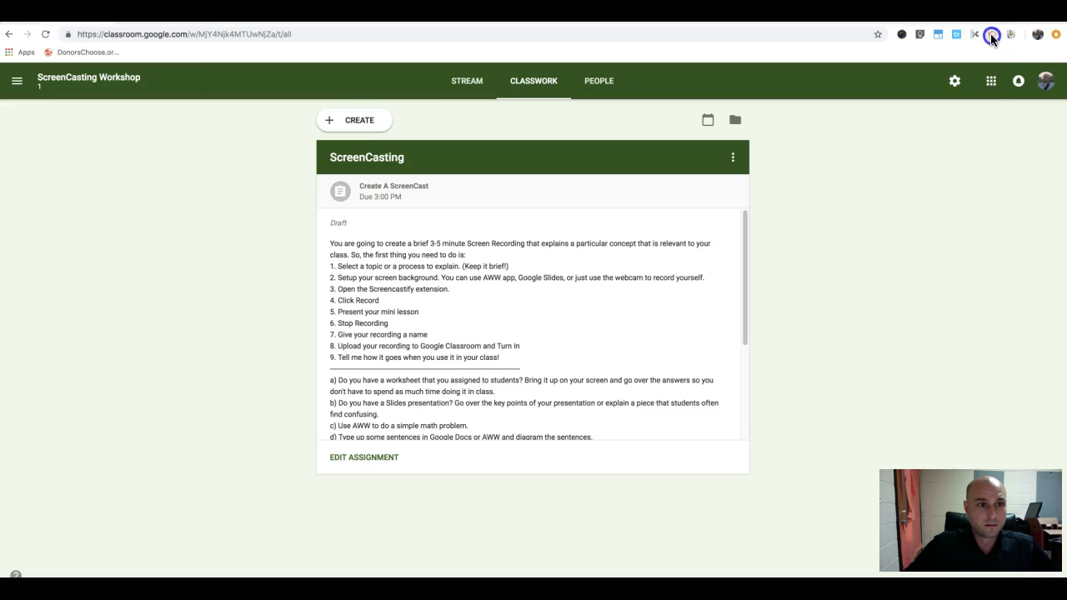
{"action": "left_click", "coordinate": [991, 34]}
{"action": "left_click", "coordinate": [908, 232]}
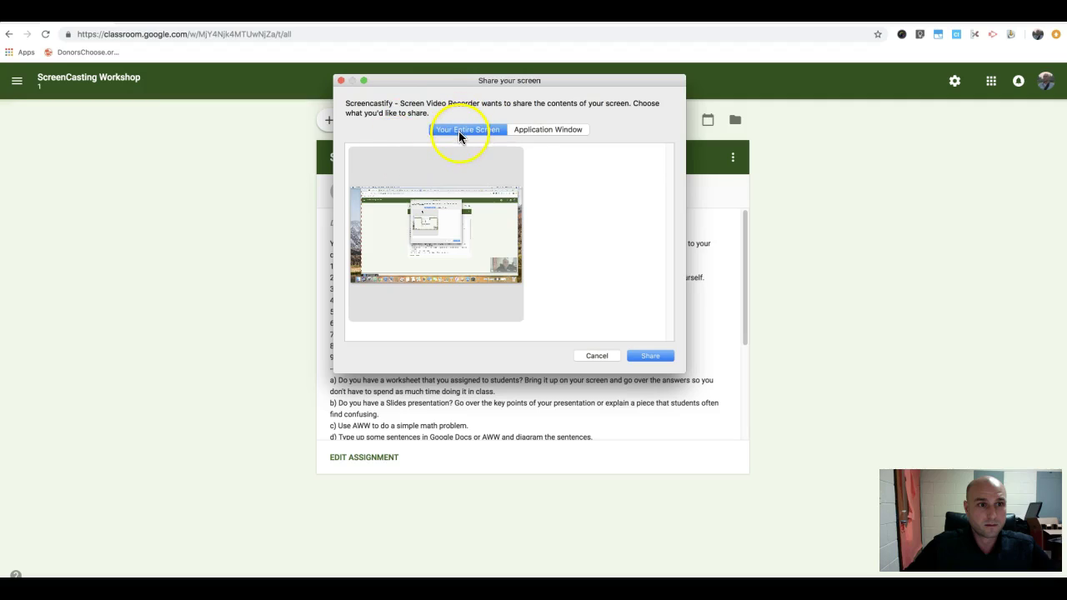
{"action": "left_click", "coordinate": [650, 356]}
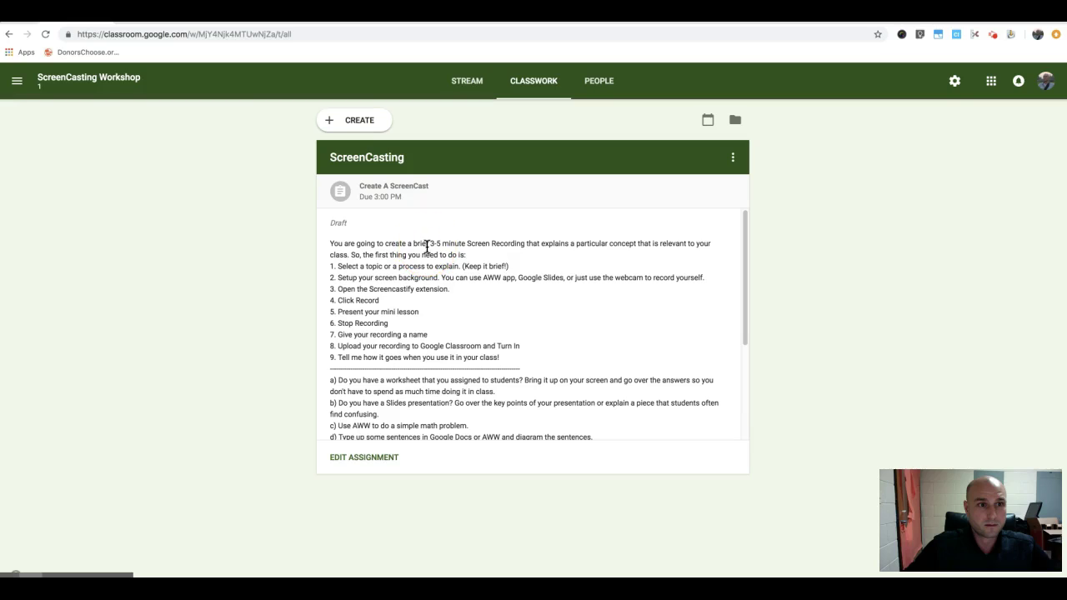
Stop the Screencastify recording and sign in with Google, leaving automatic saving of videos to Google Drive enabled.
{"action": "left_click", "coordinate": [994, 37]}
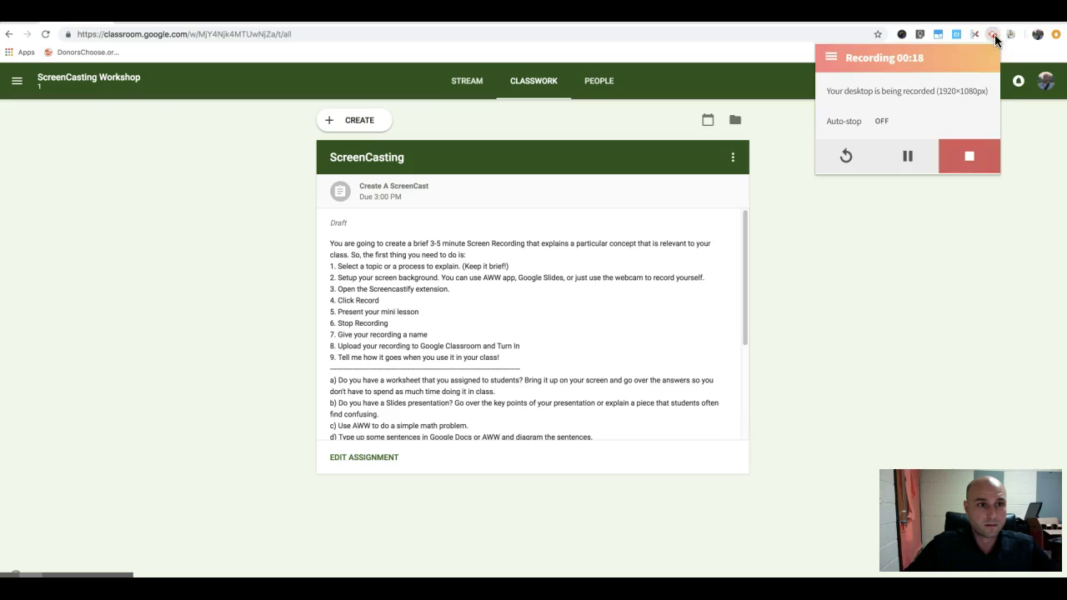
{"action": "left_click", "coordinate": [969, 156]}
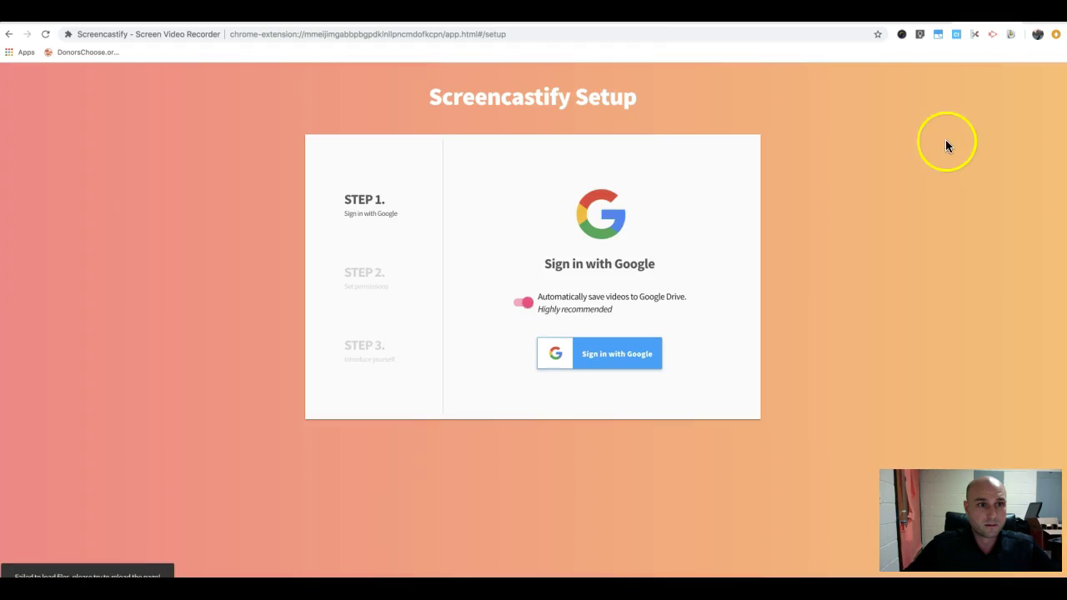
{"action": "left_click", "coordinate": [612, 355]}
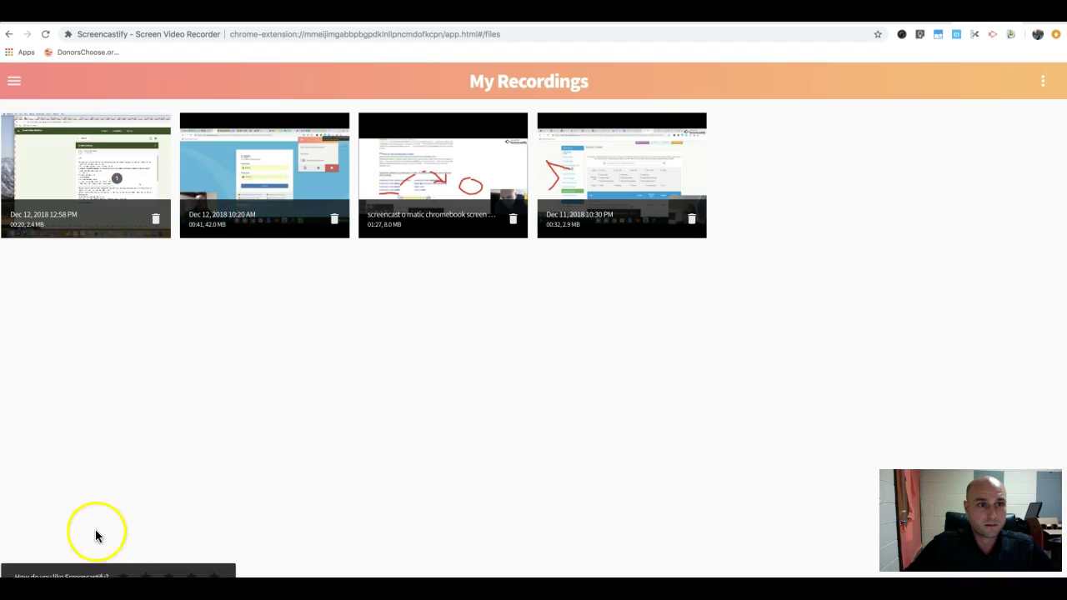
Open the Screencastify folder in Google Drive, including by way of My Drive, and select the Dec 12, 2018 12:58 PM recording.
{"action": "left_click", "coordinate": [1043, 81]}
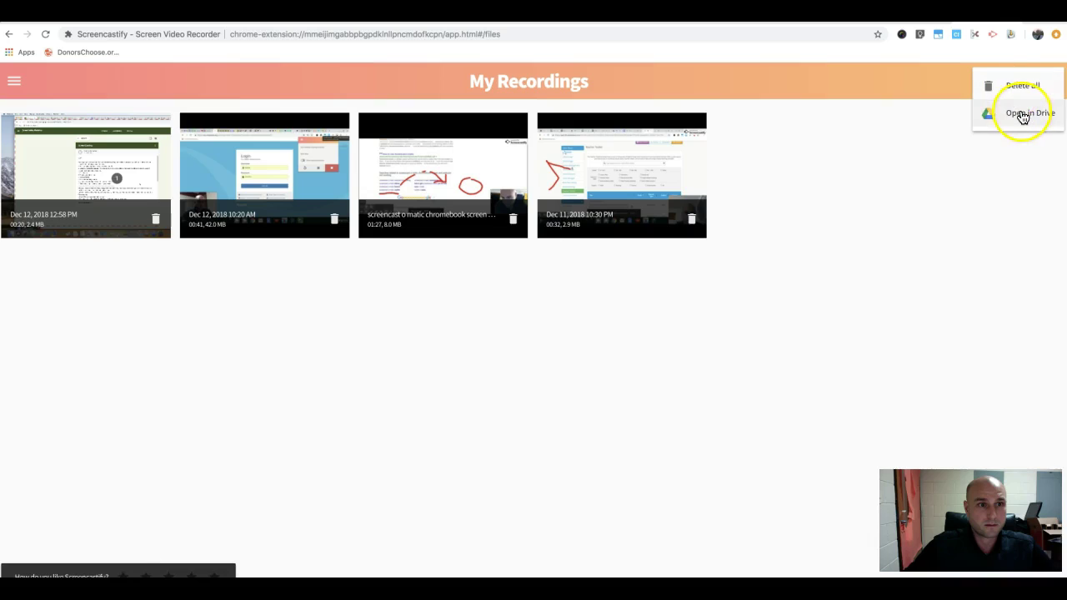
{"action": "left_click", "coordinate": [1019, 118]}
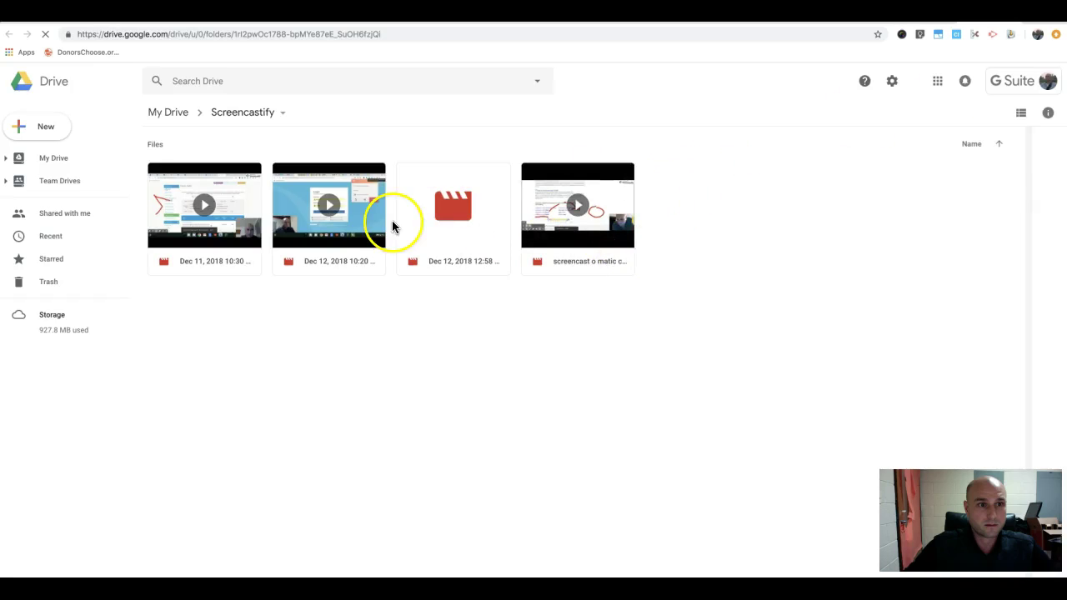
{"action": "left_click", "coordinate": [168, 111]}
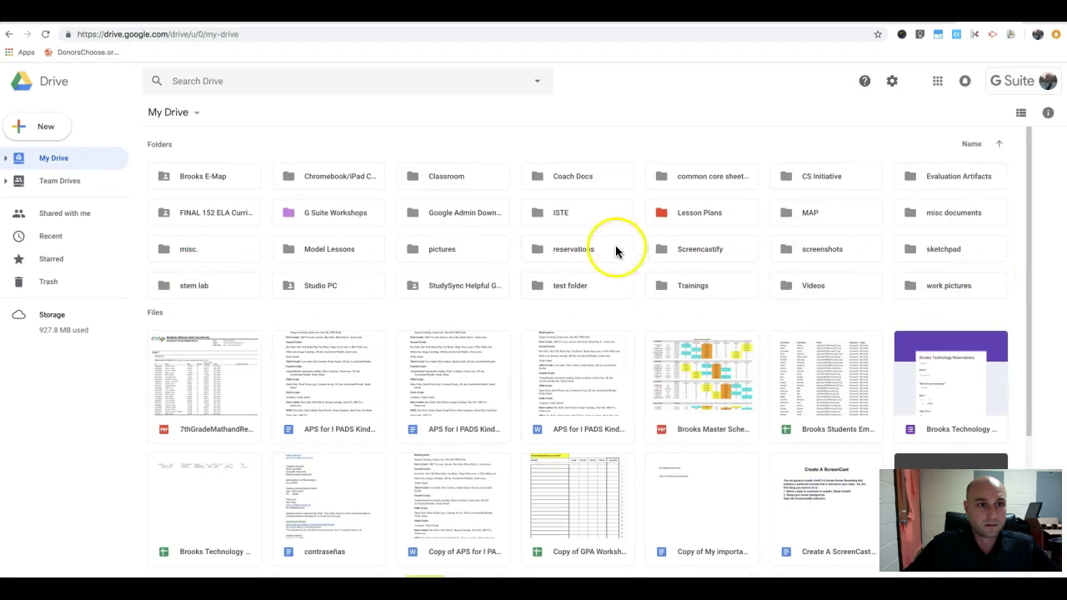
{"action": "double_click", "coordinate": [709, 249]}
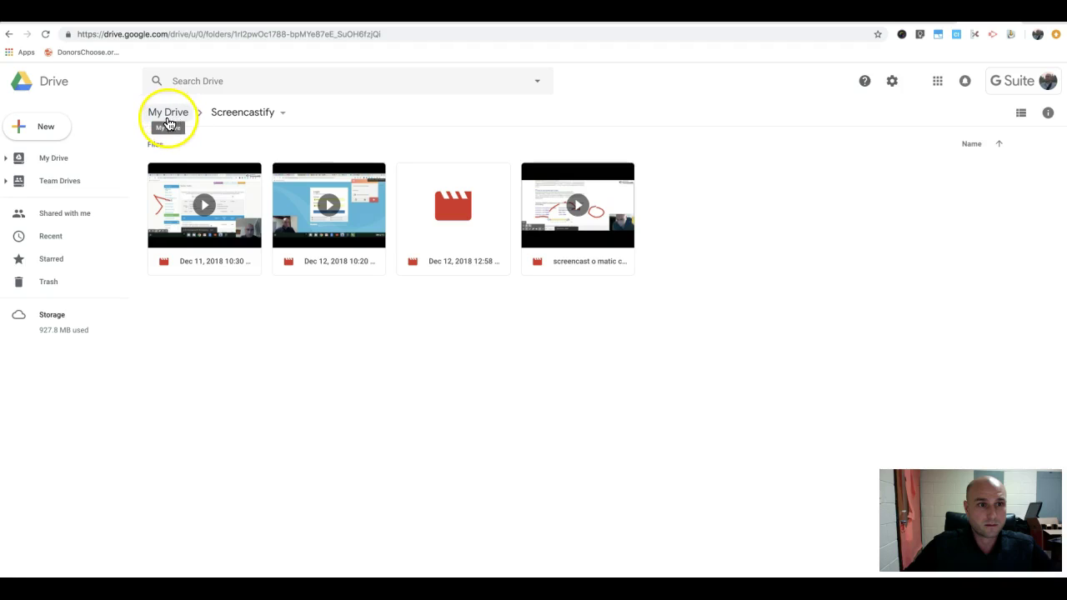
{"action": "left_click", "coordinate": [553, 227]}
{"action": "left_click", "coordinate": [453, 241]}
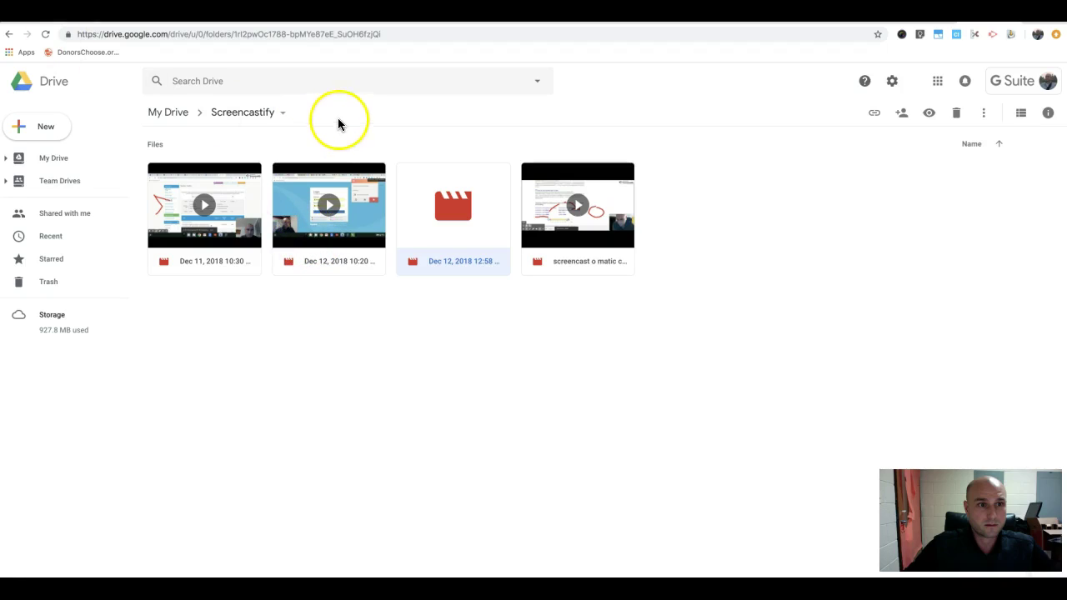
Return to the ScreenCasting Workshop class and open the Create A ScreenCast assignment for editing.
{"action": "left_click", "coordinate": [467, 13]}
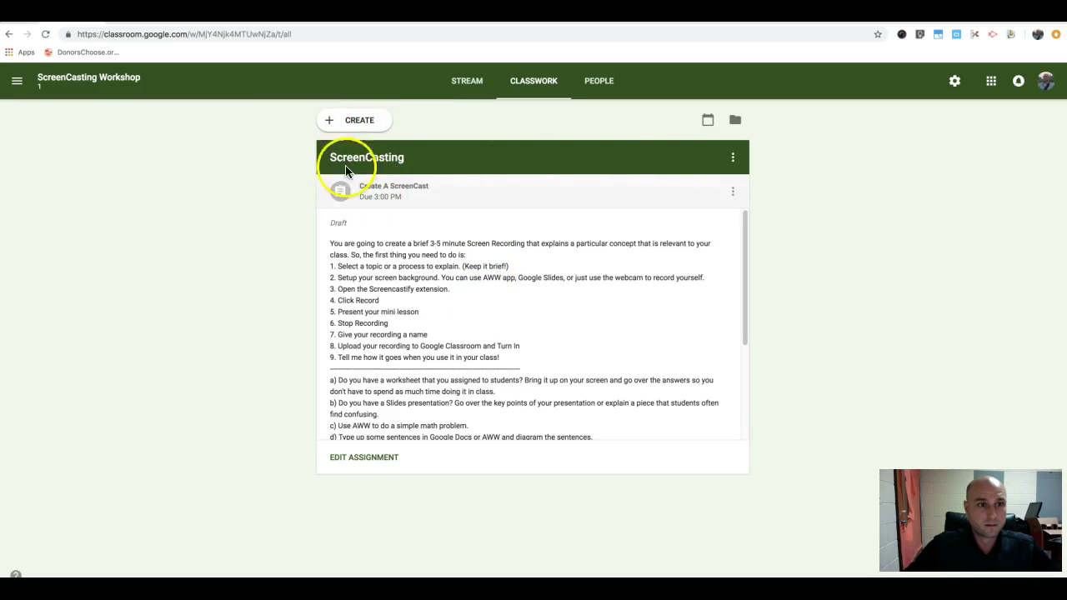
{"action": "left_click", "coordinate": [367, 458]}
{"action": "scroll", "coordinate": [476, 450], "scroll_direction": "down", "scroll_amount": 2}
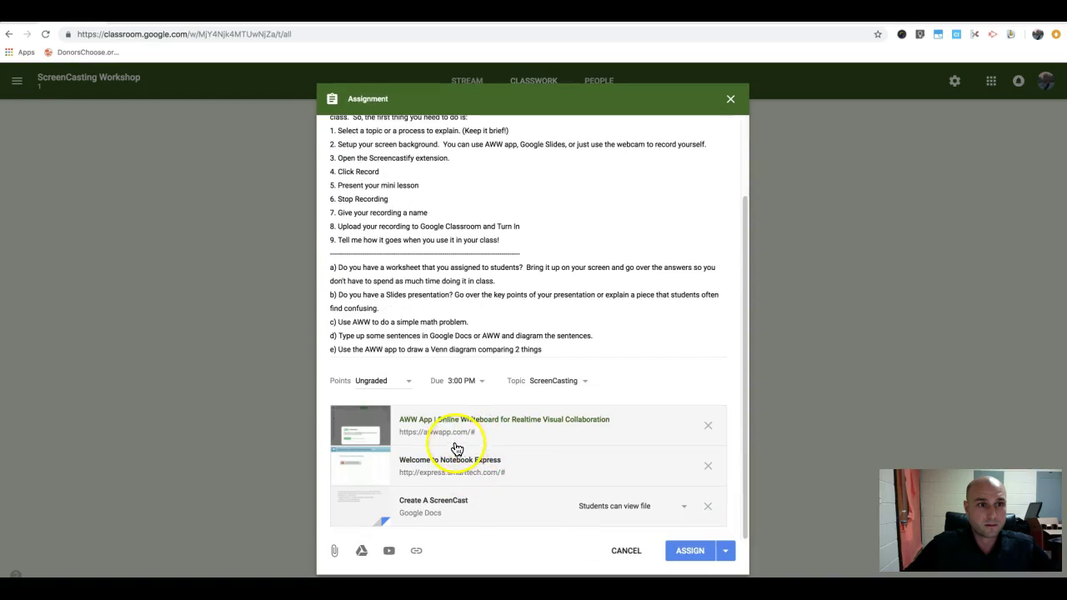
Attach the Dec 12, 2018 12:58 PM recording from Google Drive to the assignment and remove the attachment again.
{"action": "left_click", "coordinate": [363, 554]}
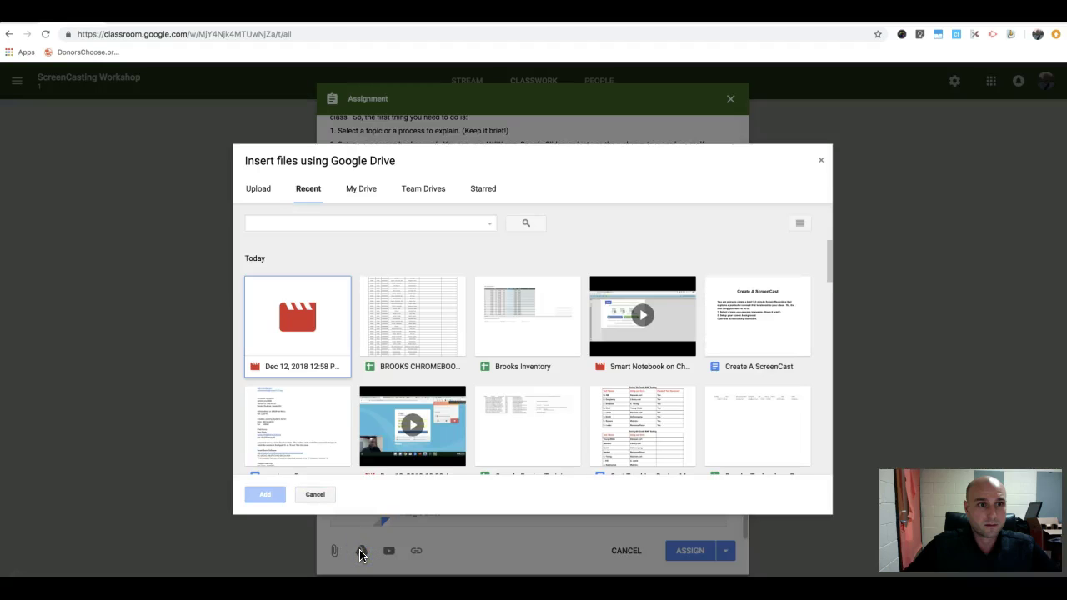
{"action": "left_click", "coordinate": [291, 324]}
{"action": "left_click", "coordinate": [263, 494]}
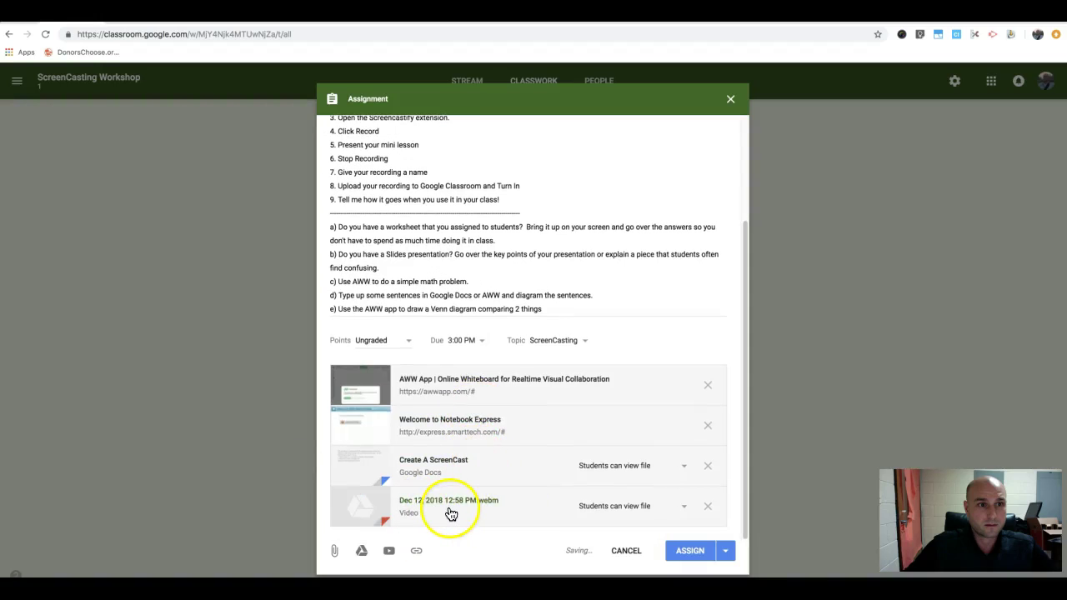
{"action": "left_click", "coordinate": [708, 506]}
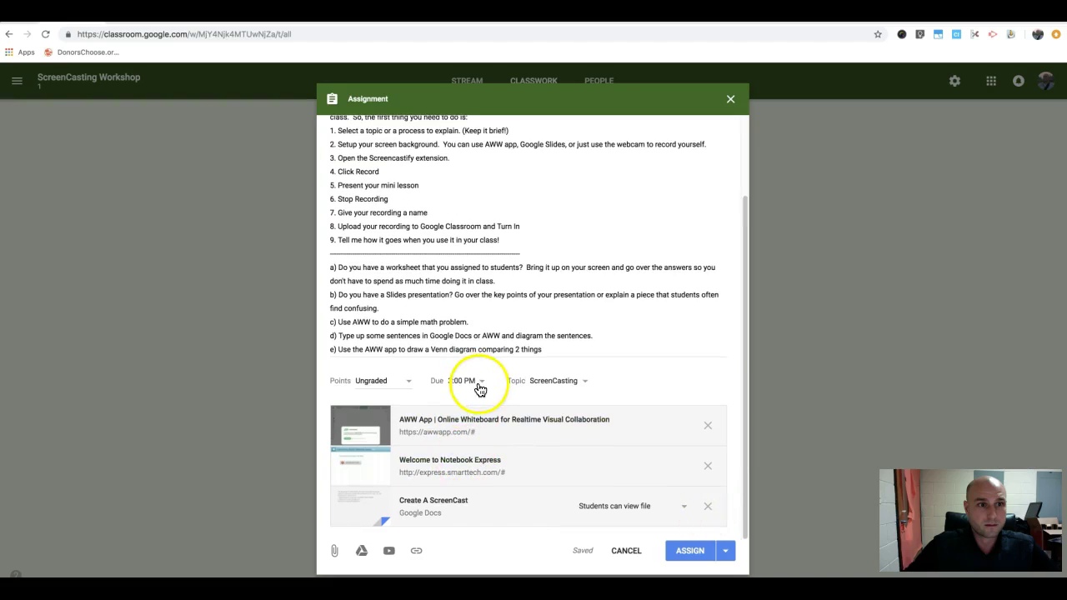
{"action": "scroll", "coordinate": [477, 390], "scroll_direction": "up", "scroll_amount": 2}
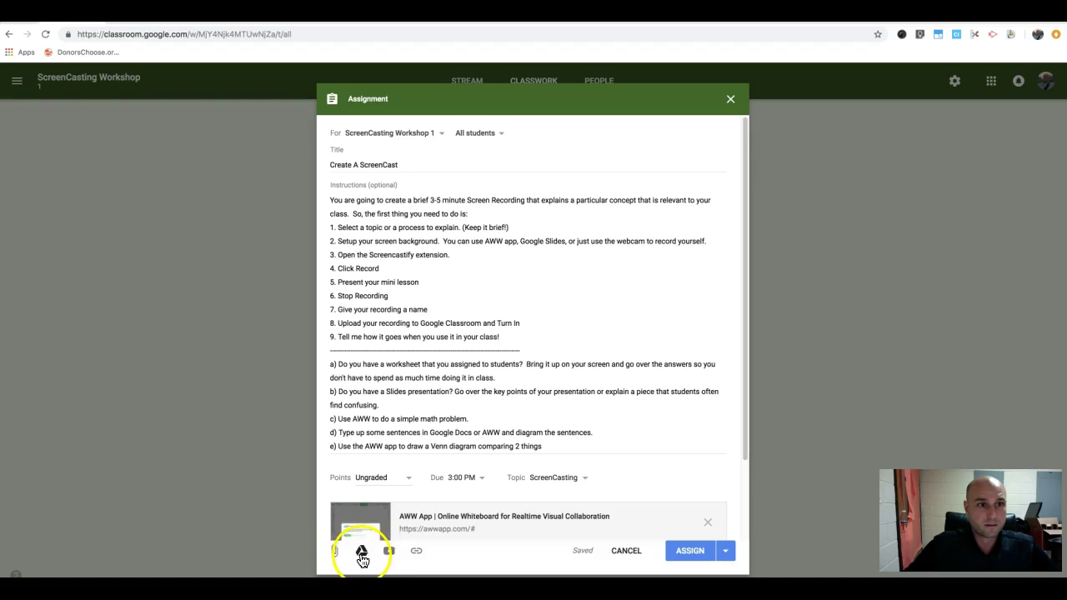
{"action": "left_click", "coordinate": [362, 553]}
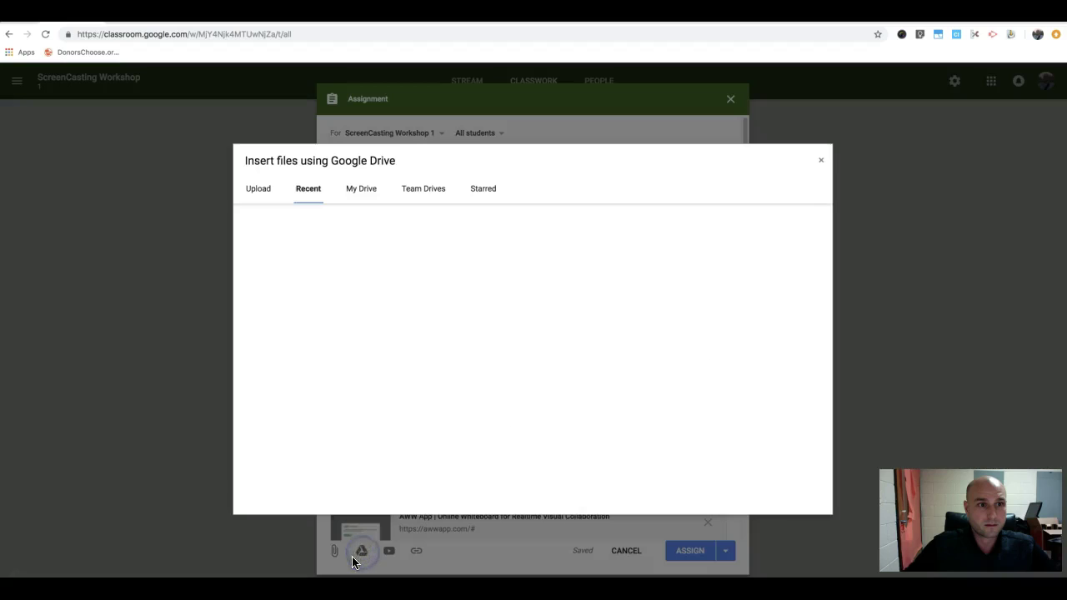
{"action": "scroll", "coordinate": [452, 345], "scroll_direction": "down", "scroll_amount": 5}
{"action": "scroll", "coordinate": [448, 342], "scroll_direction": "up", "scroll_amount": 5}
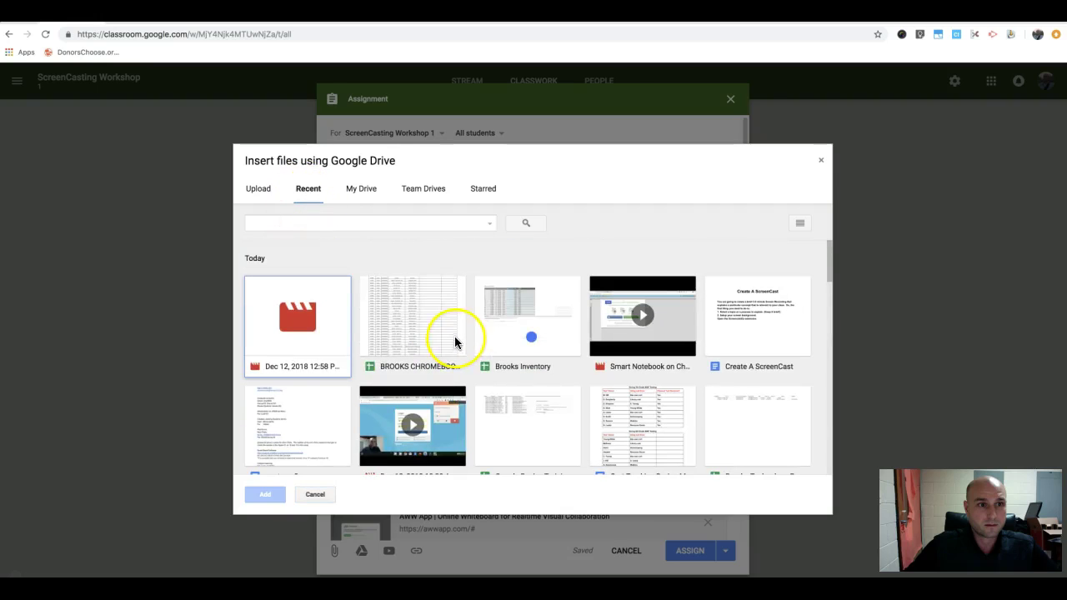
{"action": "left_click", "coordinate": [315, 494]}
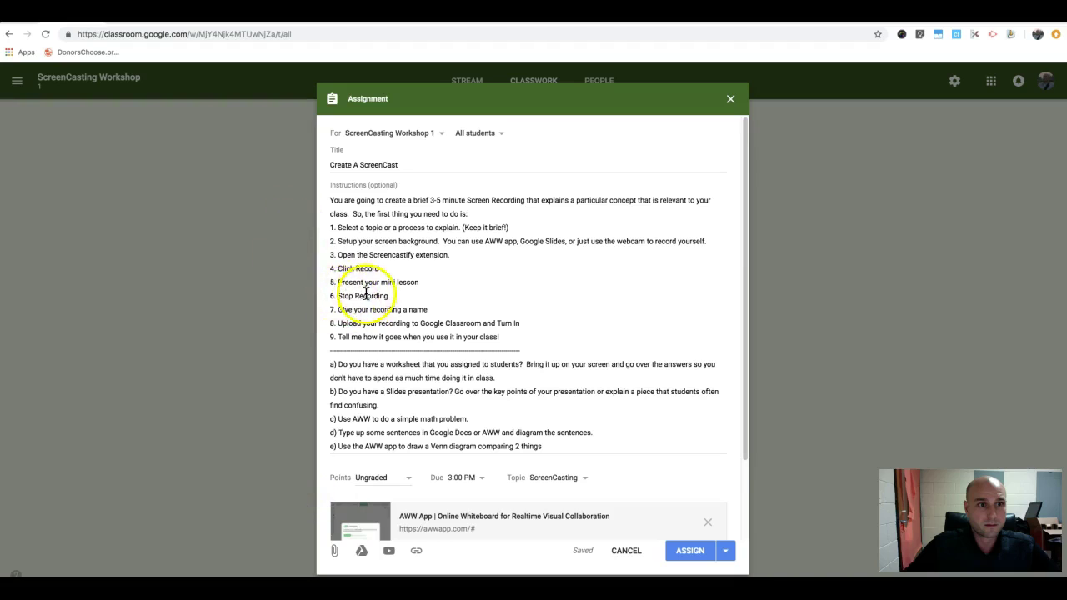
Highlight the assignment instructions "Present your mini lesson", "Stop Recording" and "Give your recording a name" one after another.
{"action": "left_click_drag", "start_coordinate": [338, 282], "coordinate": [422, 283]}
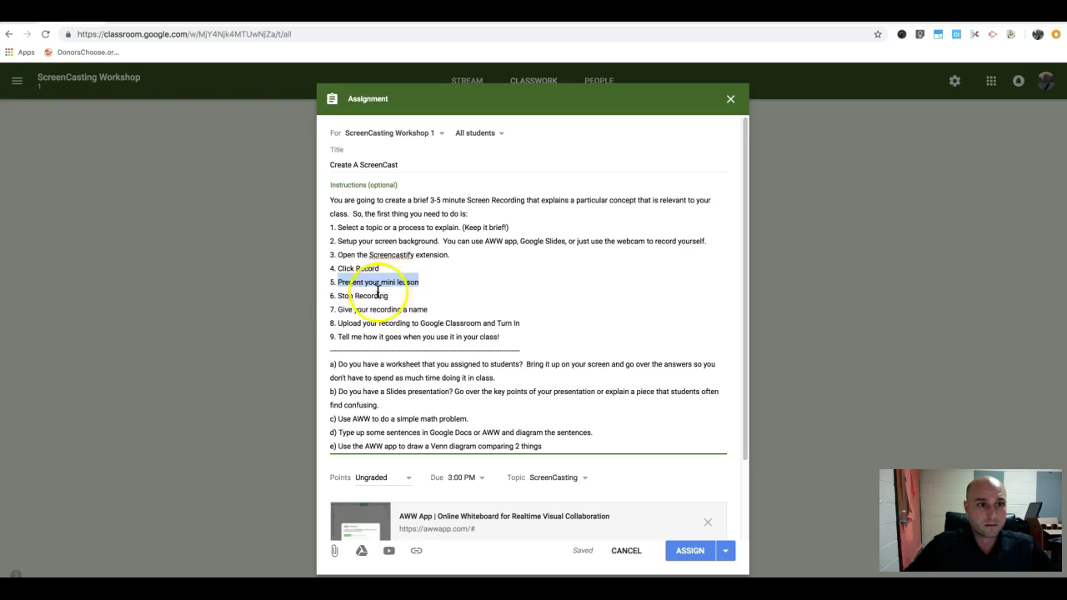
{"action": "left_click_drag", "start_coordinate": [338, 296], "coordinate": [405, 297]}
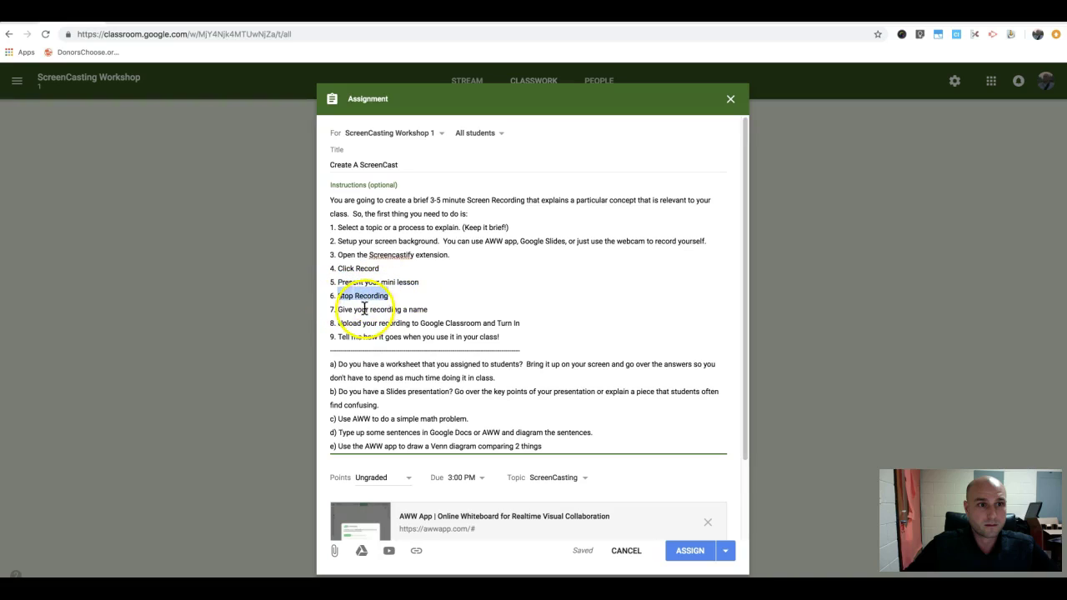
{"action": "left_click_drag", "start_coordinate": [338, 309], "coordinate": [430, 324]}
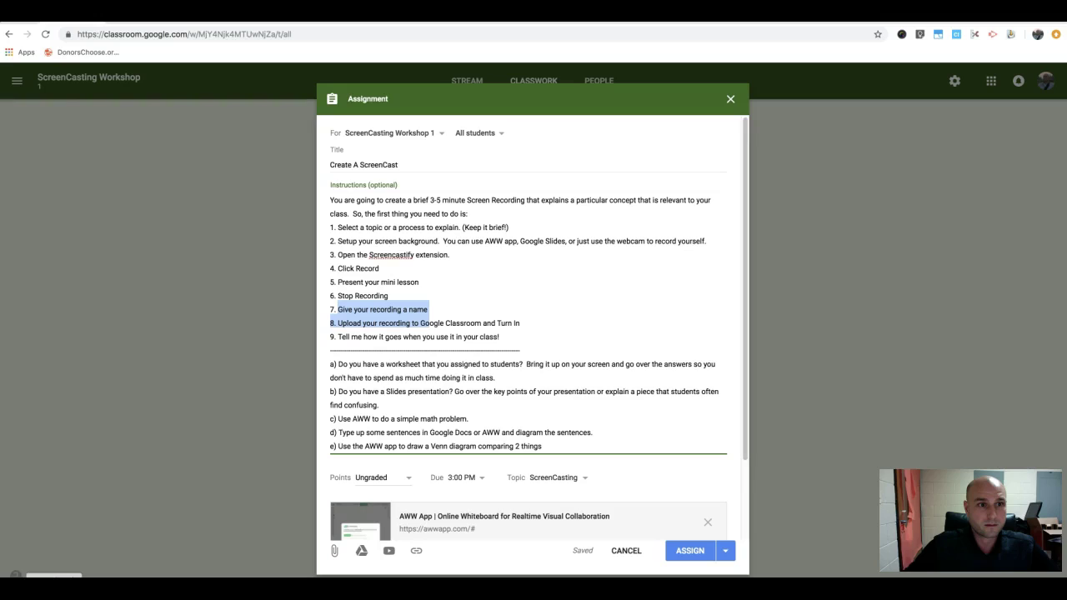
{"action": "left_click_drag", "start_coordinate": [429, 309], "coordinate": [336, 311]}
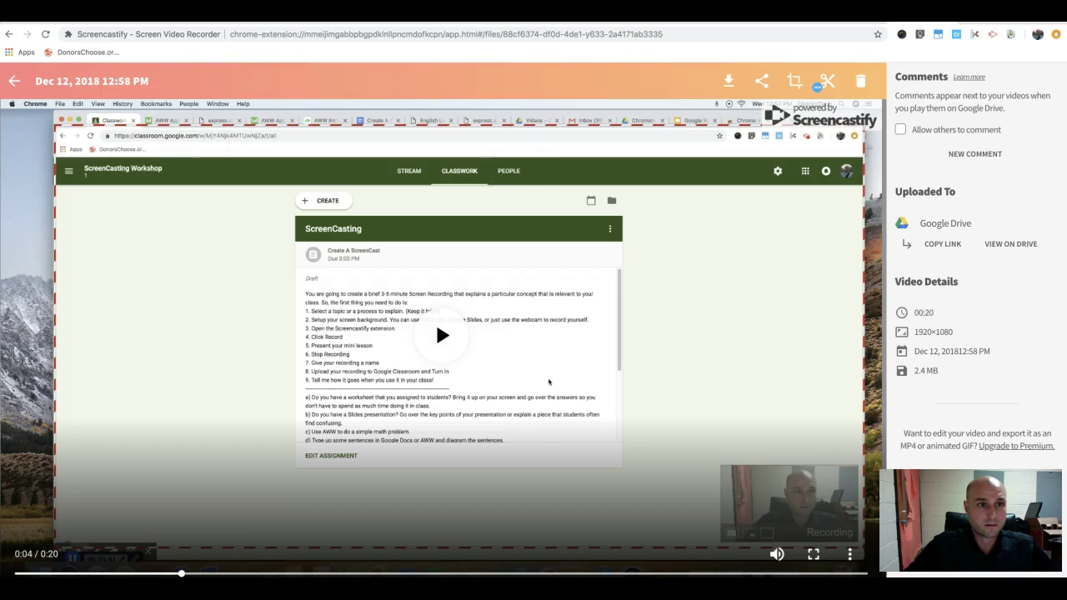
Return to the Screencastify recordings list and open the Dec 12, 2018 12:58 PM recording.
{"action": "left_click", "coordinate": [14, 81]}
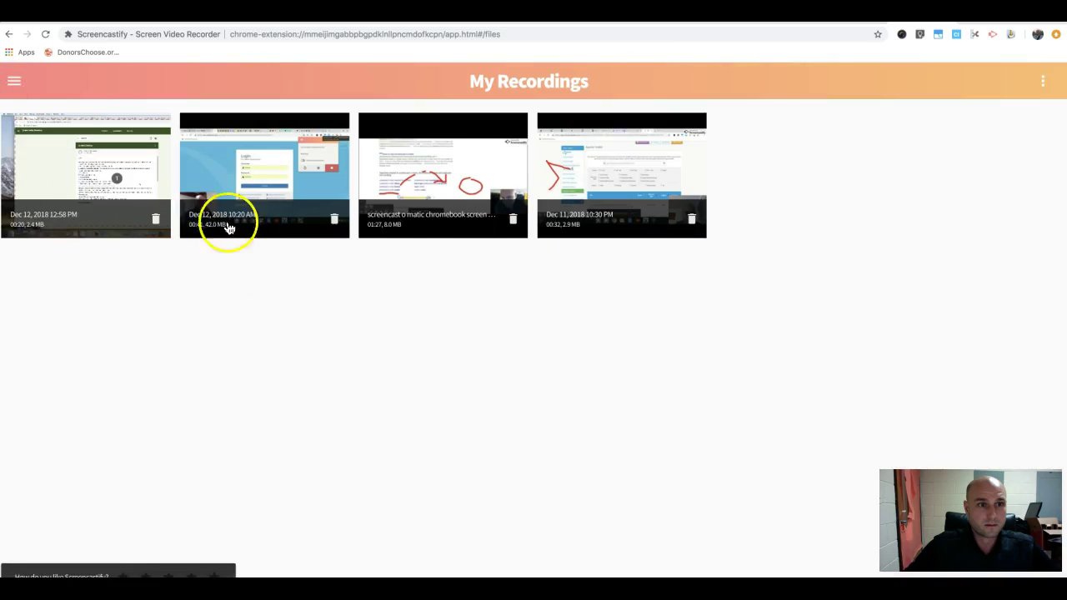
{"action": "left_click", "coordinate": [60, 182]}
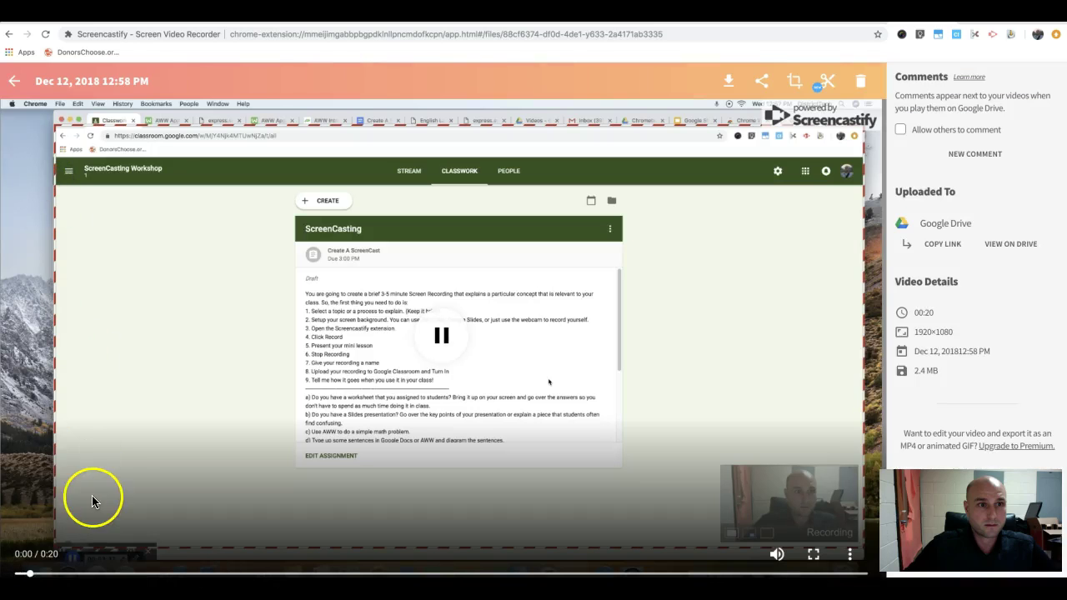
Pause the recording's playback and rename the Dec 12, 2018 12:58 PM recording "screencast de,mo", saving the new name.
{"action": "left_click", "coordinate": [121, 527]}
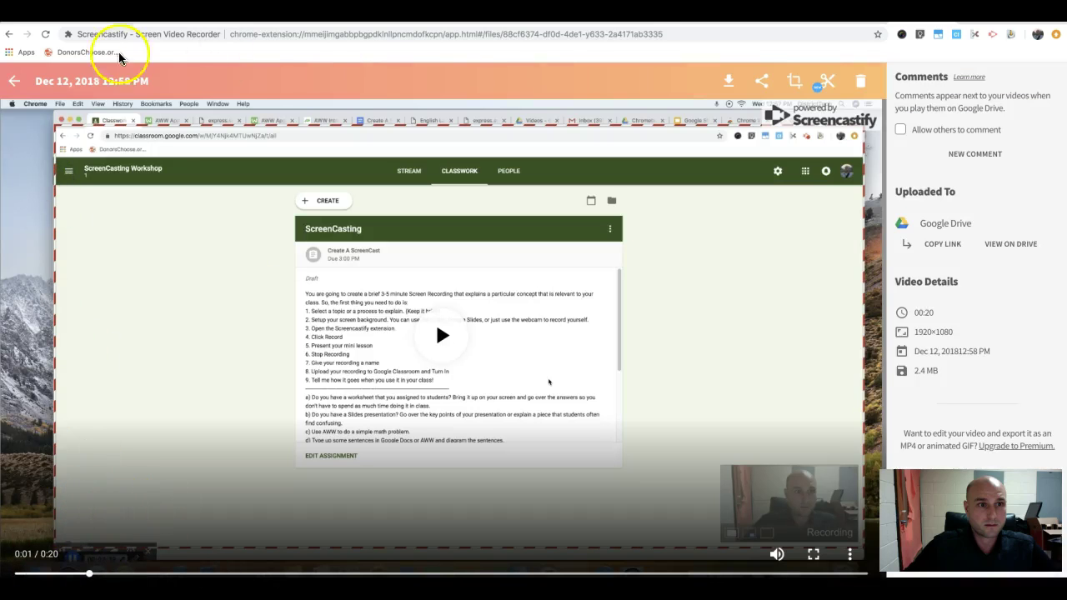
{"action": "left_click", "coordinate": [156, 78]}
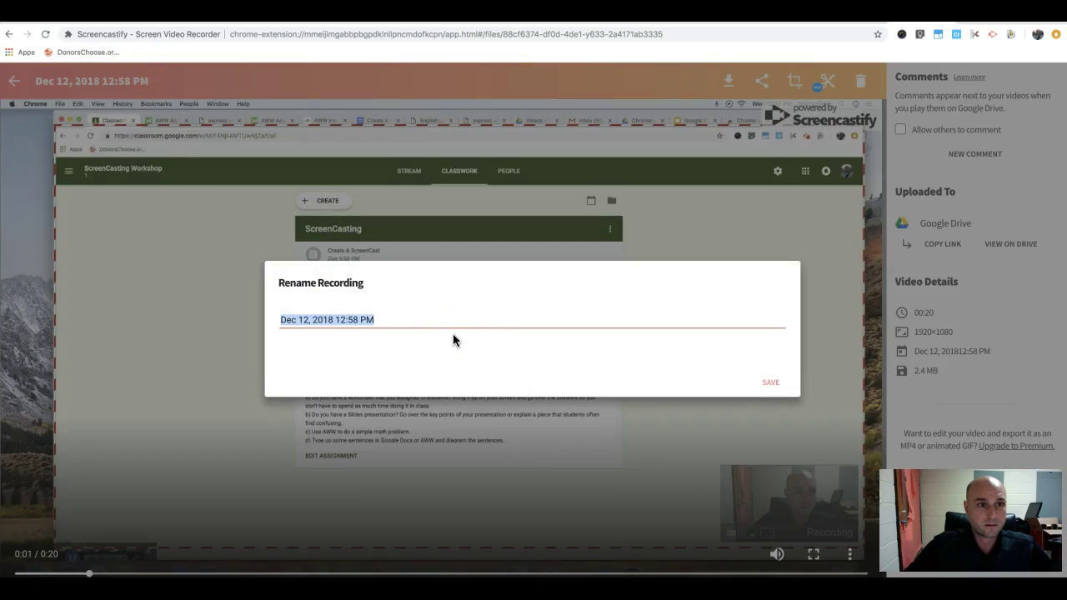
{"action": "type", "text": "screencas"}
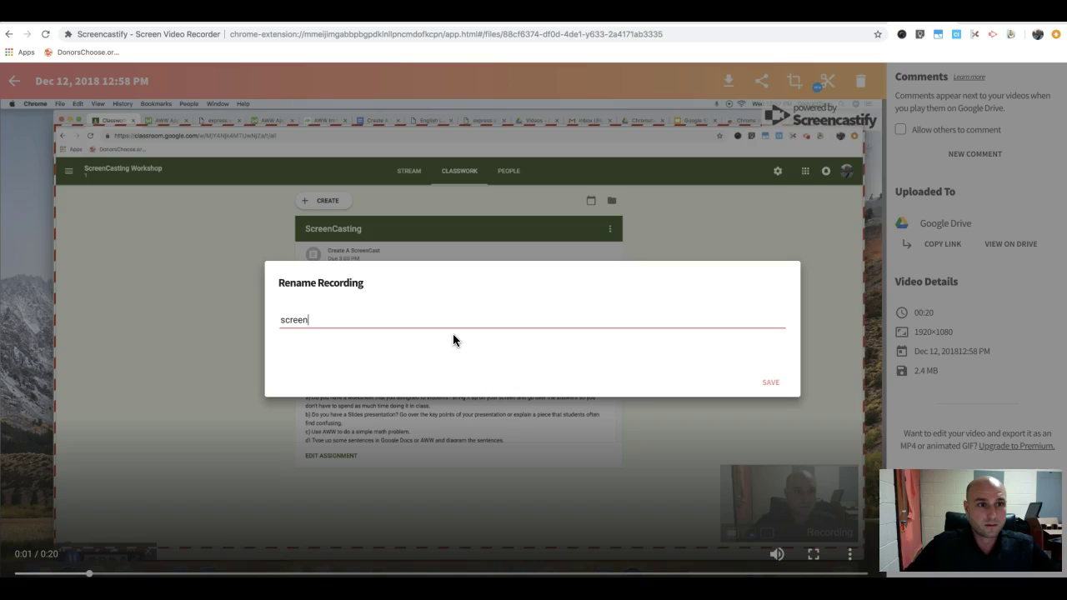
{"action": "type", "text": "t de,mo"}
{"action": "left_click", "coordinate": [773, 382]}
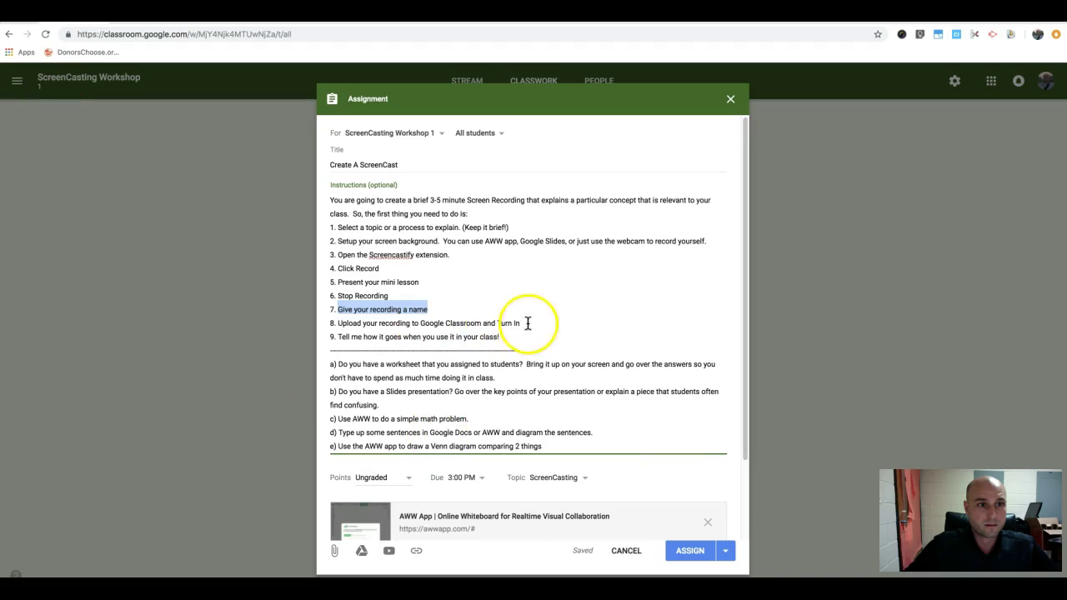
Return to the assignment and highlight "Upload your recording to Google Classroom and Turn In" and "Tell me how it goes when you use it in your class!".
{"action": "left_click_drag", "start_coordinate": [528, 323], "coordinate": [348, 322]}
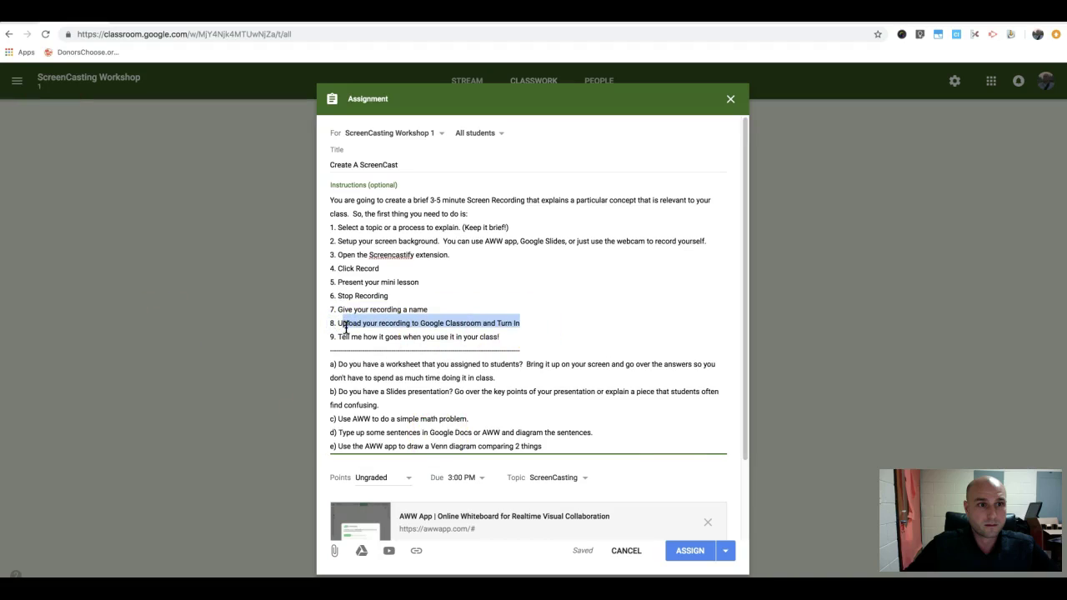
{"action": "left_click", "coordinate": [337, 325]}
{"action": "left_click_drag", "start_coordinate": [337, 325], "coordinate": [511, 325]}
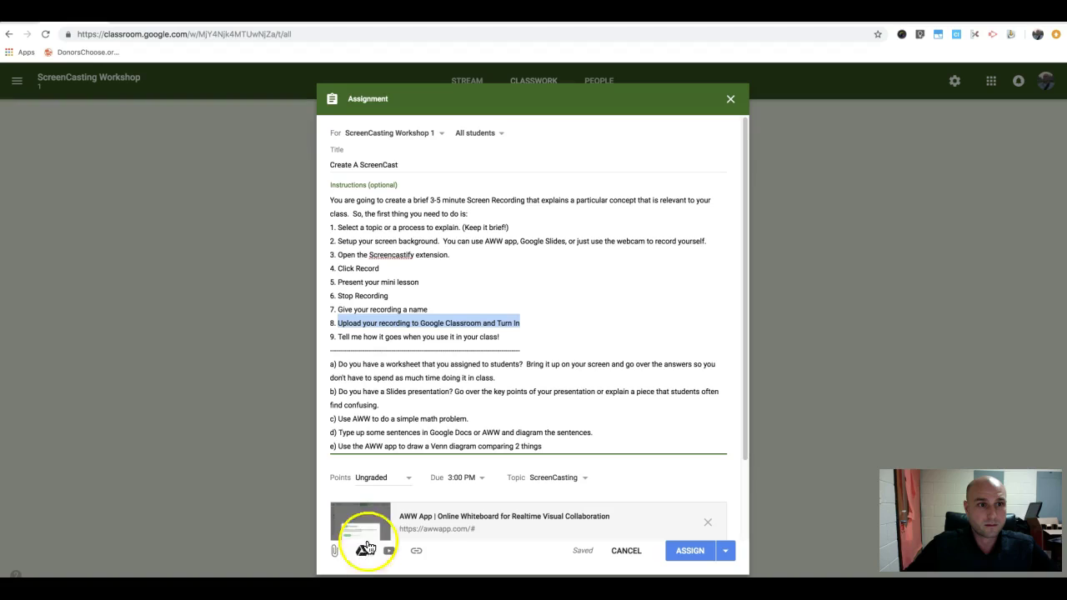
{"action": "left_click_drag", "start_coordinate": [338, 337], "coordinate": [506, 338]}
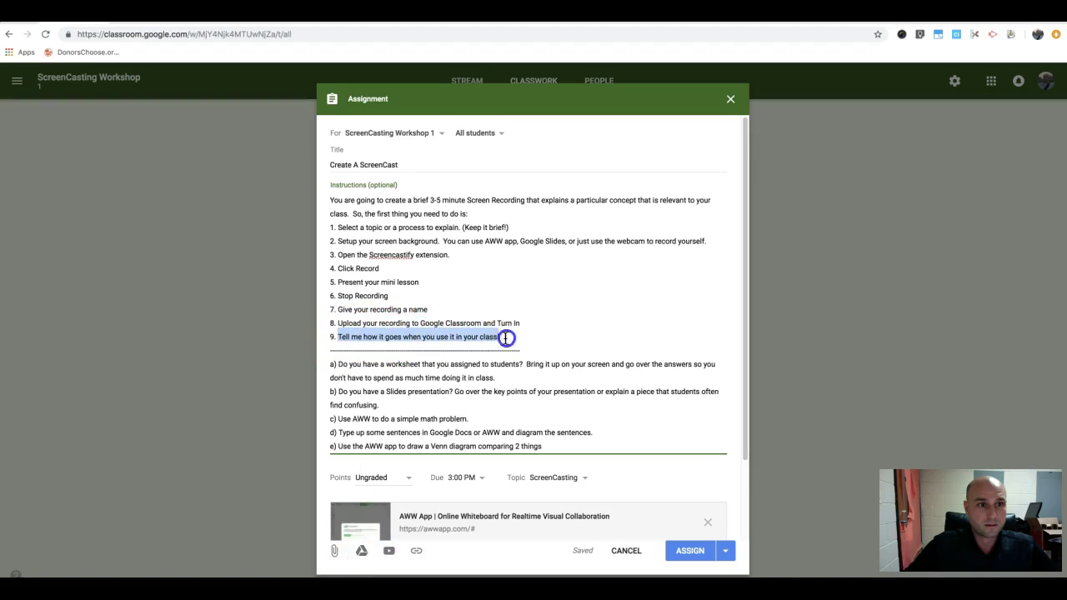
Open the assignment's AWW App whiteboard link and start a drawing on the blank board.
{"action": "scroll", "coordinate": [525, 402], "scroll_direction": "down", "scroll_amount": 2}
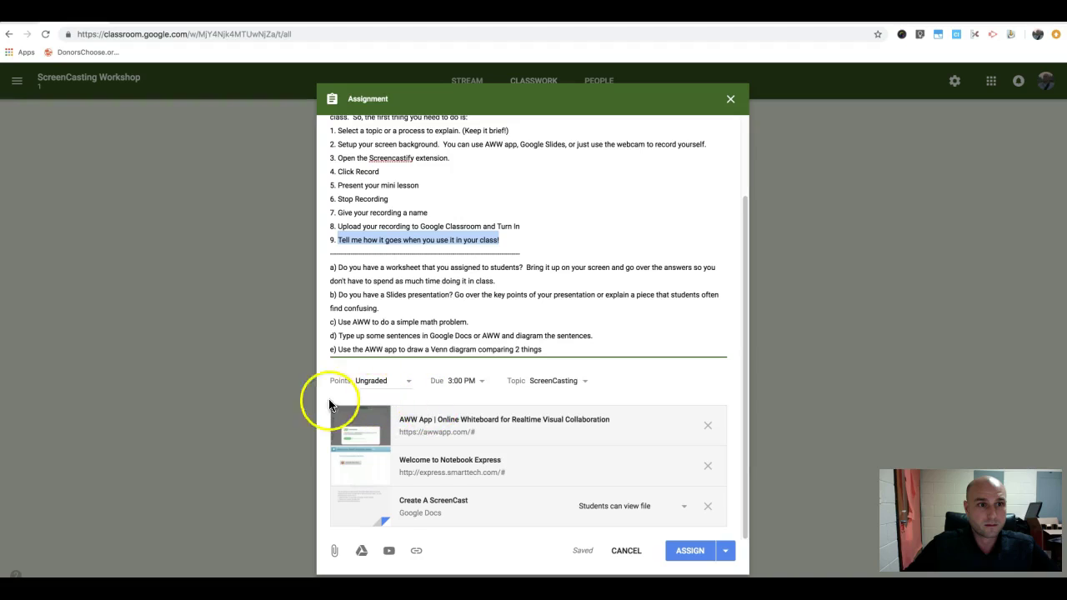
{"action": "scroll", "coordinate": [386, 165], "scroll_direction": "up", "scroll_amount": 1}
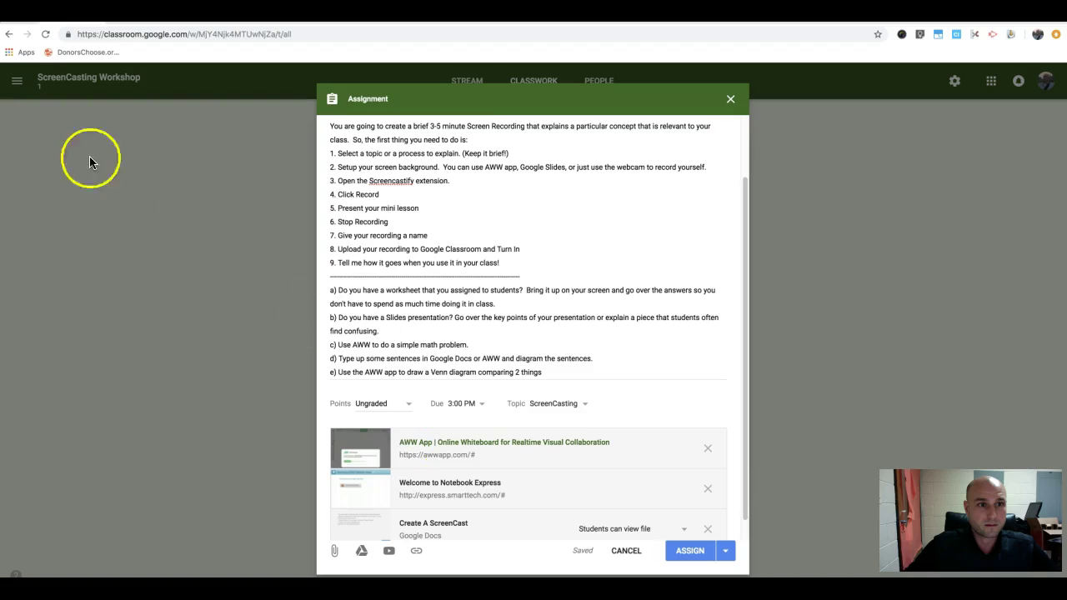
{"action": "left_click", "coordinate": [424, 461]}
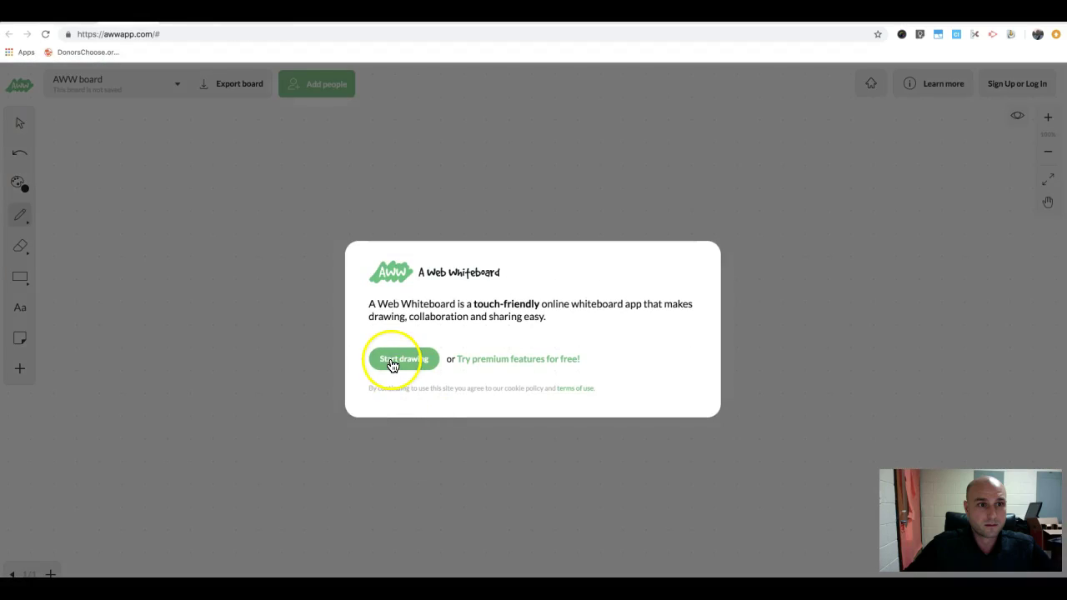
{"action": "left_click", "coordinate": [402, 360]}
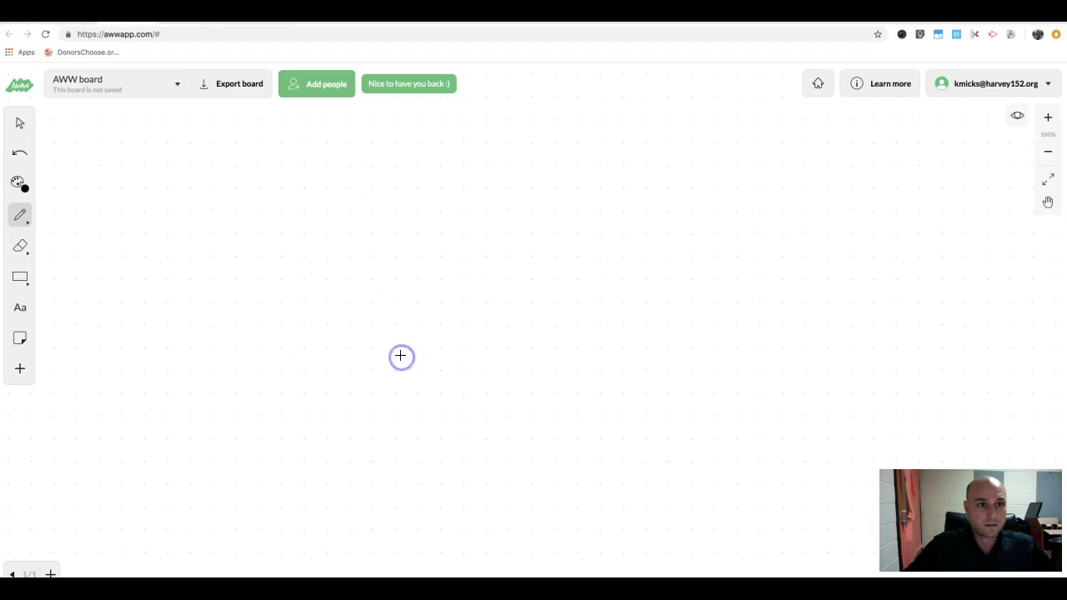
Draw the long division problem 16 divided by 4 freehand on the whiteboard with a red pencil.
{"action": "left_click", "coordinate": [19, 215]}
{"action": "left_click_drag", "start_coordinate": [90, 261], "coordinate": [142, 267]}
{"action": "left_click", "coordinate": [17, 191]}
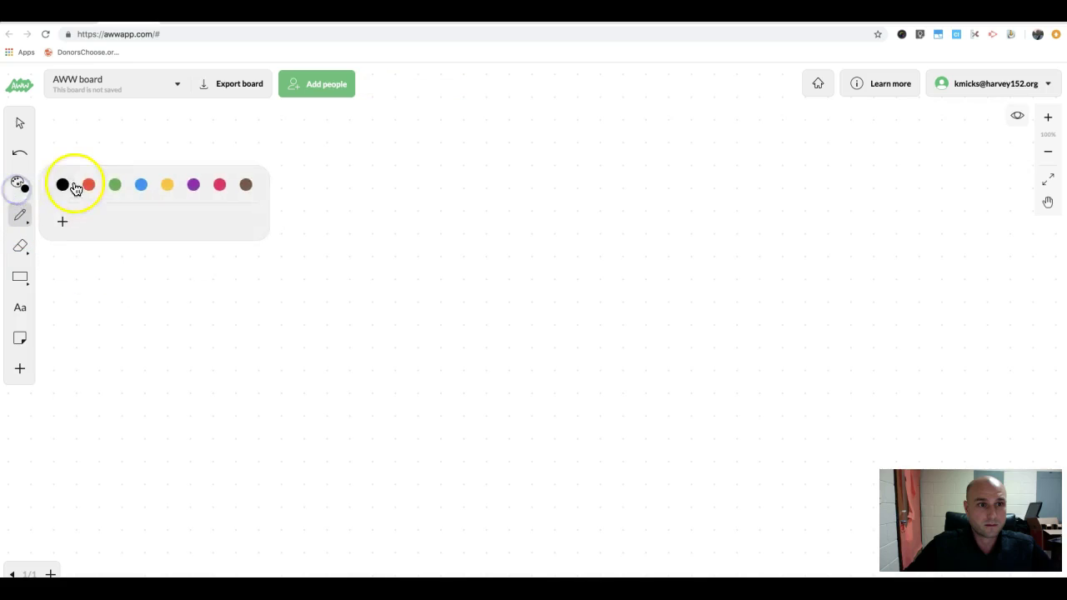
{"action": "left_click", "coordinate": [89, 184]}
{"action": "left_click_drag", "start_coordinate": [286, 220], "coordinate": [289, 293]}
{"action": "mouse_move", "coordinate": [317, 235]}
{"action": "left_mouse_down"}
{"action": "mouse_move", "coordinate": [343, 259]}
{"action": "mouse_move", "coordinate": [335, 272]}
{"action": "left_mouse_up"}
{"action": "mouse_move", "coordinate": [259, 307]}
{"action": "left_mouse_down"}
{"action": "mouse_move", "coordinate": [270, 205]}
{"action": "mouse_move", "coordinate": [379, 200]}
{"action": "left_mouse_up"}
{"action": "mouse_move", "coordinate": [214, 213]}
{"action": "left_mouse_down"}
{"action": "mouse_move", "coordinate": [209, 239]}
{"action": "mouse_move", "coordinate": [250, 243]}
{"action": "left_mouse_up"}
{"action": "left_click_drag", "start_coordinate": [250, 205], "coordinate": [226, 333]}
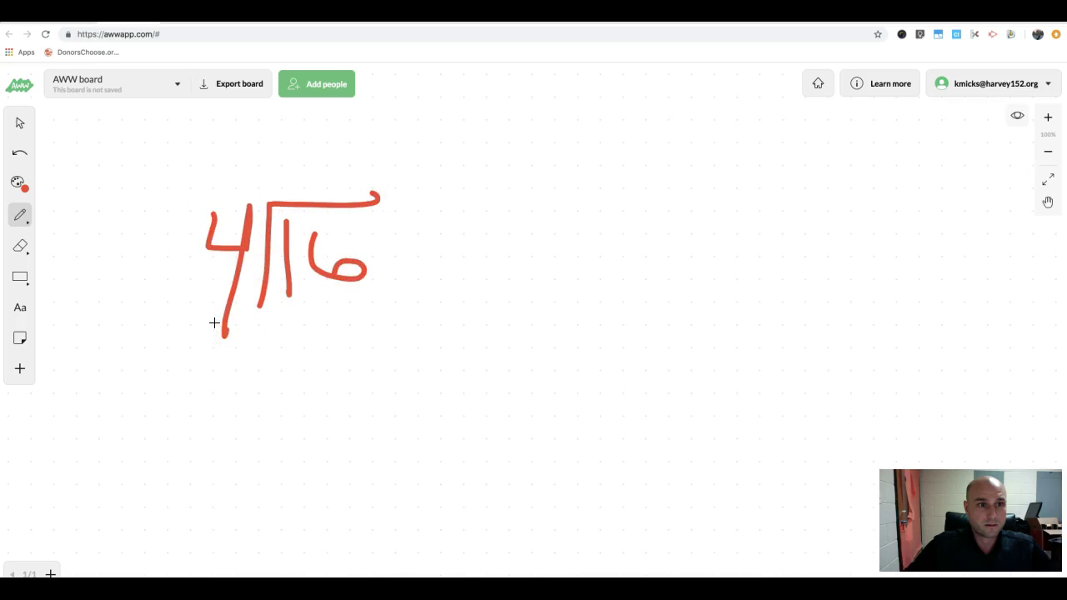
Erase a horizontal band through the upper part of the red division problem with the eraser.
{"action": "left_click", "coordinate": [81, 345]}
{"action": "left_click", "coordinate": [23, 310]}
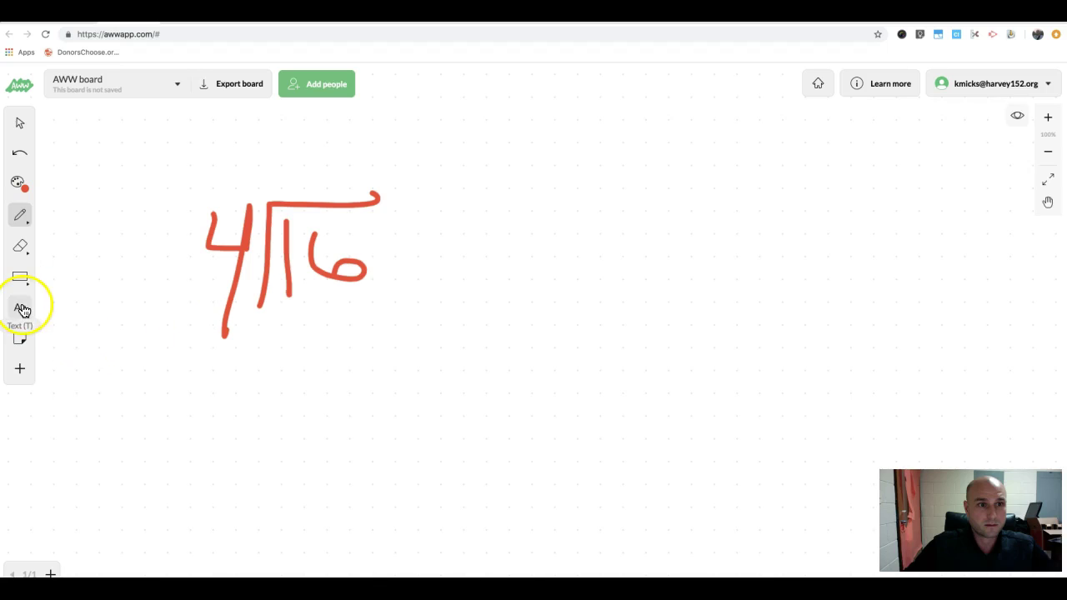
{"action": "left_click", "coordinate": [20, 246]}
{"action": "mouse_move", "coordinate": [309, 236]}
{"action": "left_mouse_down"}
{"action": "mouse_move", "coordinate": [186, 238]}
{"action": "mouse_move", "coordinate": [159, 220]}
{"action": "left_mouse_up"}
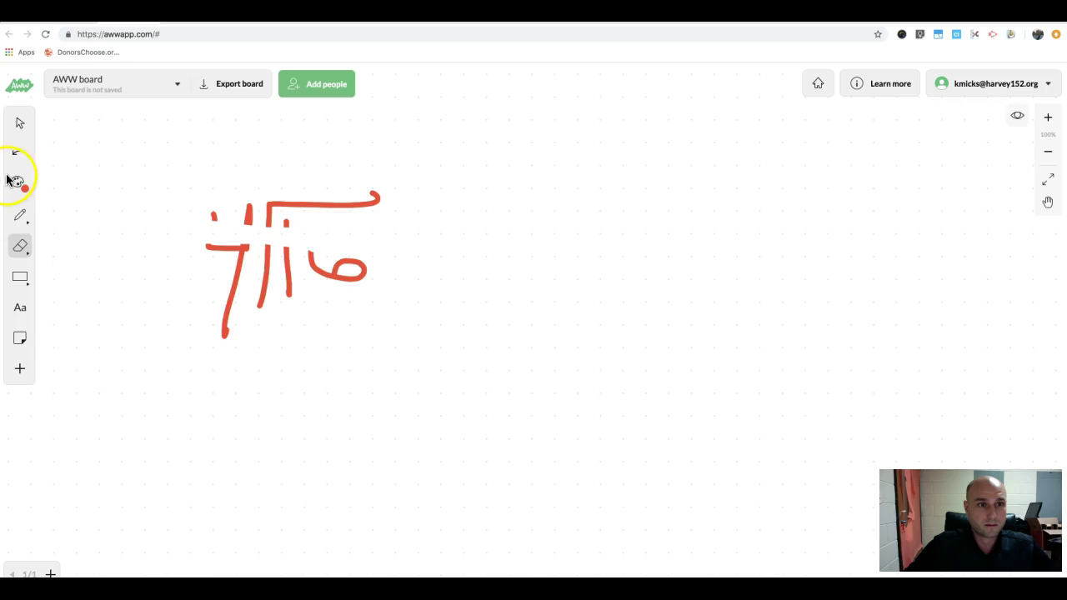
Open the Welcome to Notebook Express link from the Create A ScreenCast assignment, view its start page, and return to the assignment.
{"action": "left_click", "coordinate": [80, 17]}
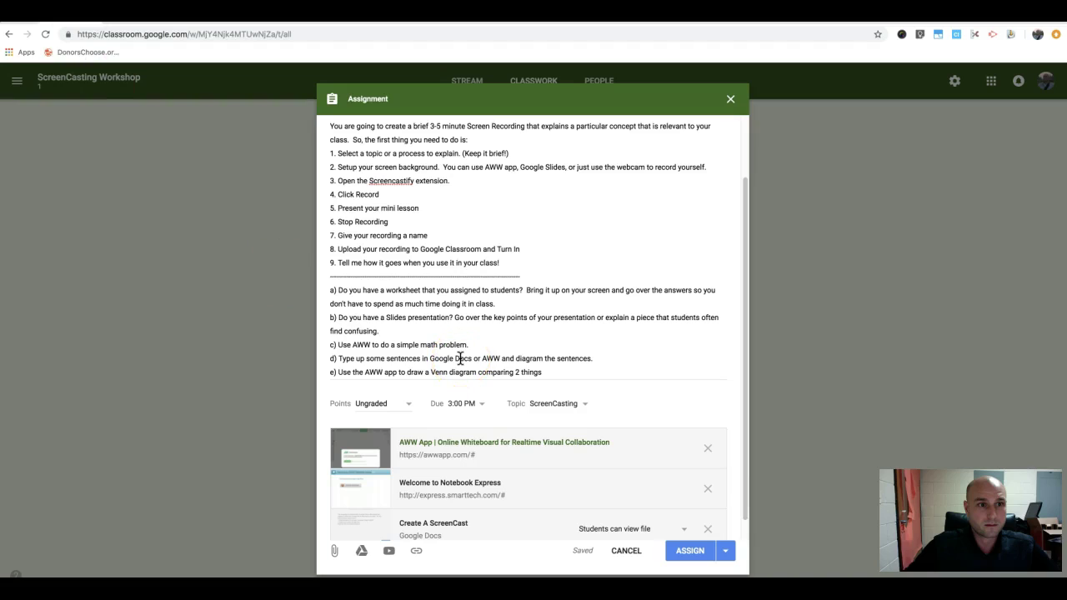
{"action": "scroll", "coordinate": [431, 488], "scroll_direction": "up", "scroll_amount": 1}
{"action": "left_click", "coordinate": [429, 486]}
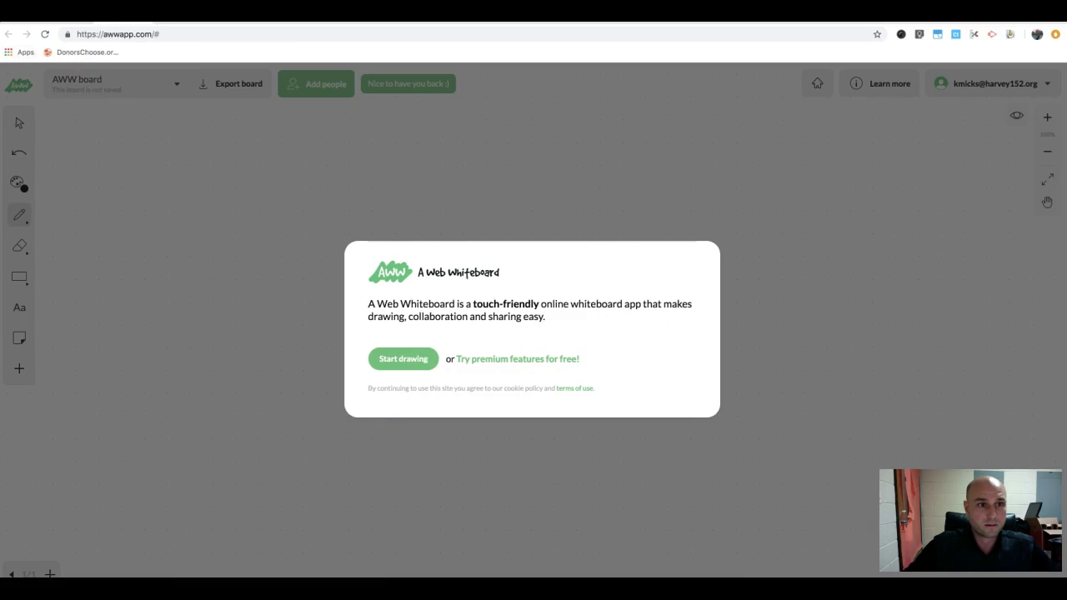
{"action": "key", "text": "super+w"}
{"action": "left_click", "coordinate": [427, 509]}
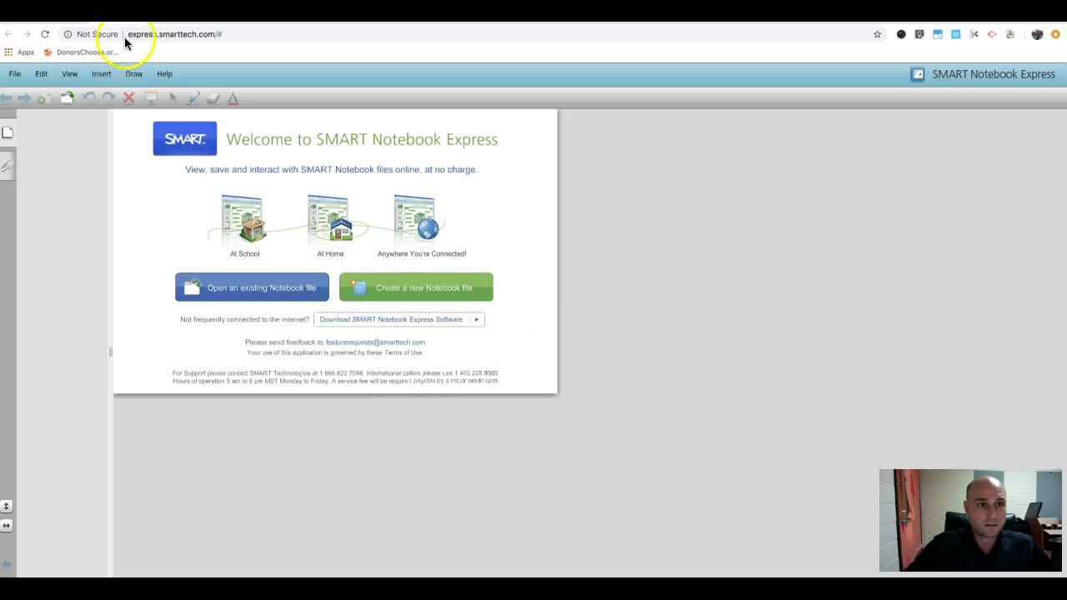
{"action": "left_click", "coordinate": [73, 17]}
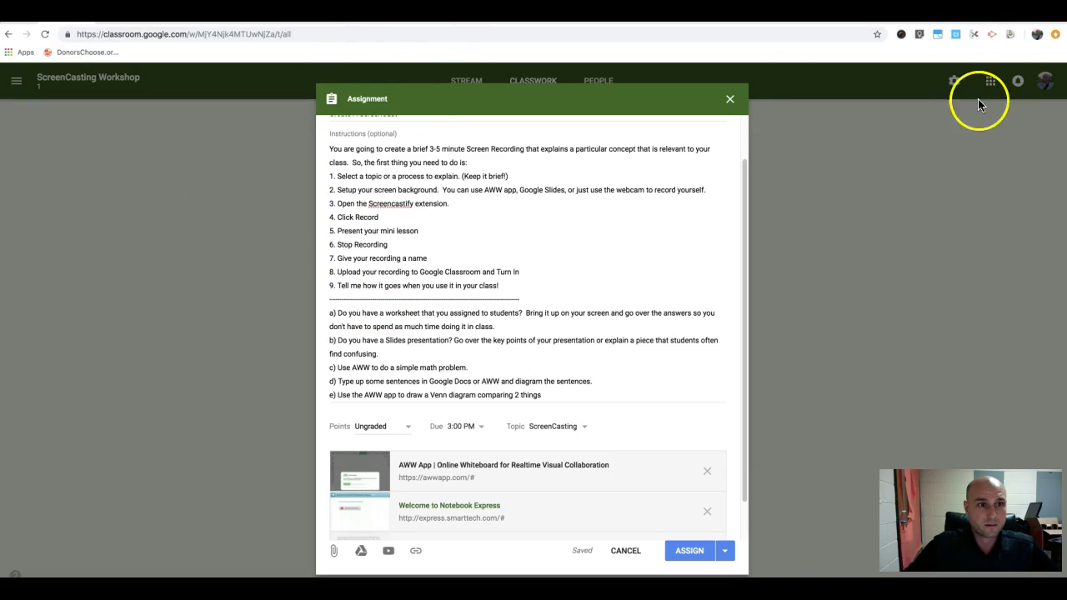
Switch to Google Slides, create a blank presentation, and return to the instructions of the Create A ScreenCast assignment.
{"action": "left_click", "coordinate": [827, 17]}
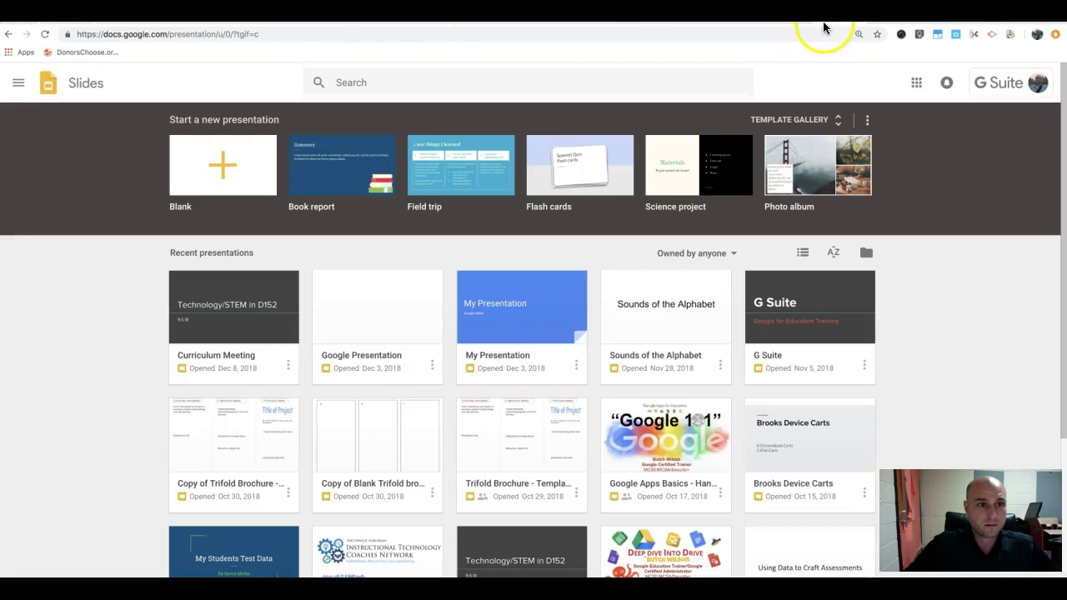
{"action": "left_click", "coordinate": [220, 172]}
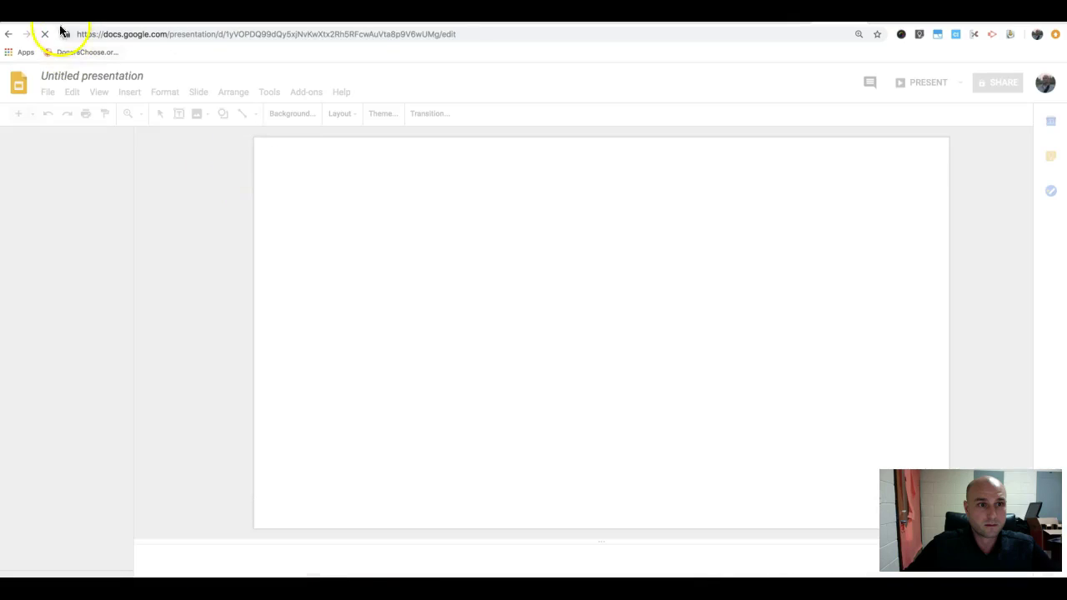
{"action": "left_click", "coordinate": [60, 16]}
{"action": "scroll", "coordinate": [534, 467], "scroll_direction": "down", "scroll_amount": 1}
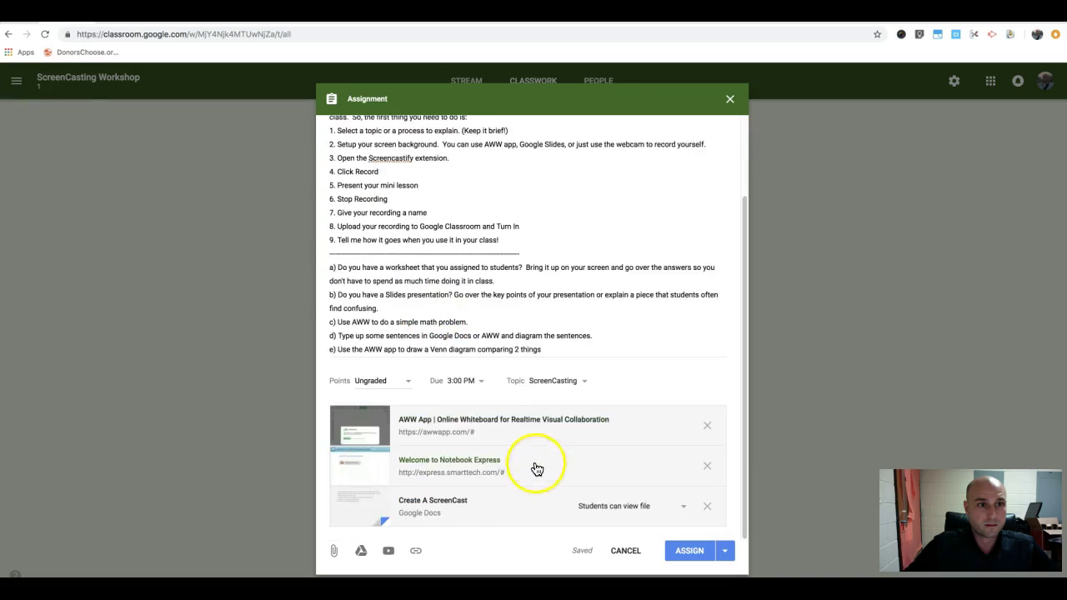
{"action": "scroll", "coordinate": [542, 442], "scroll_direction": "up", "scroll_amount": 3}
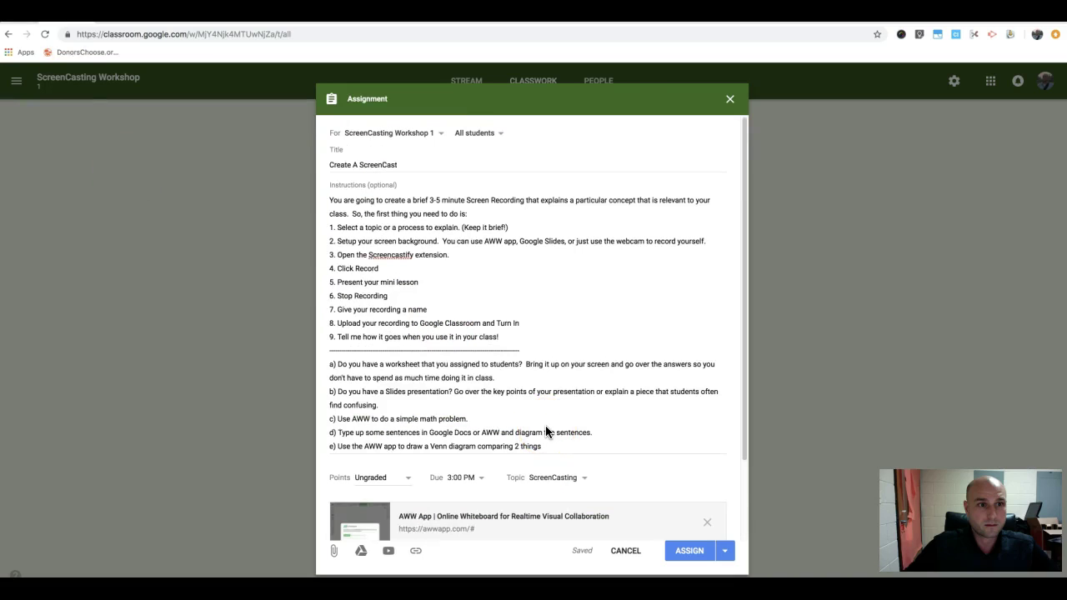